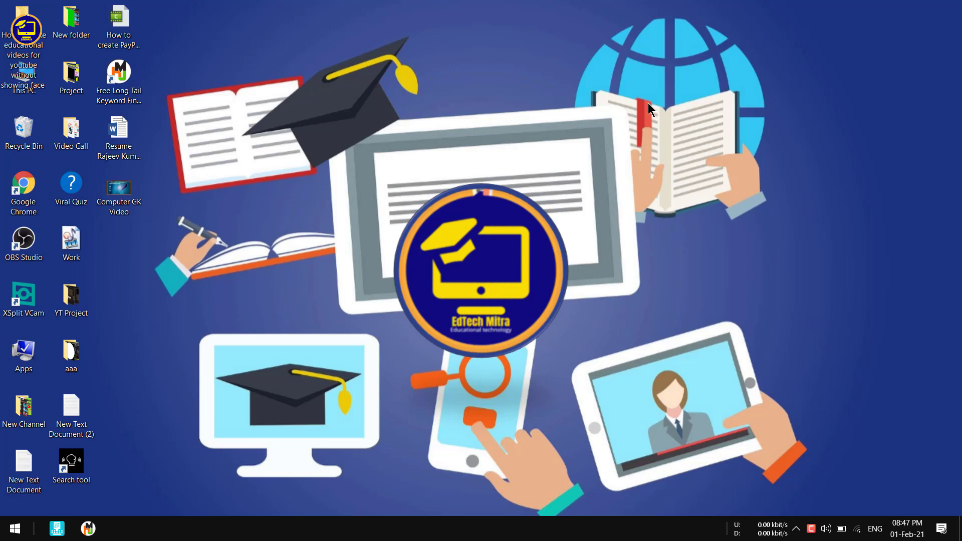
Open the Computer GK Video presentation and show the Slide Show options
double_click(123, 191)
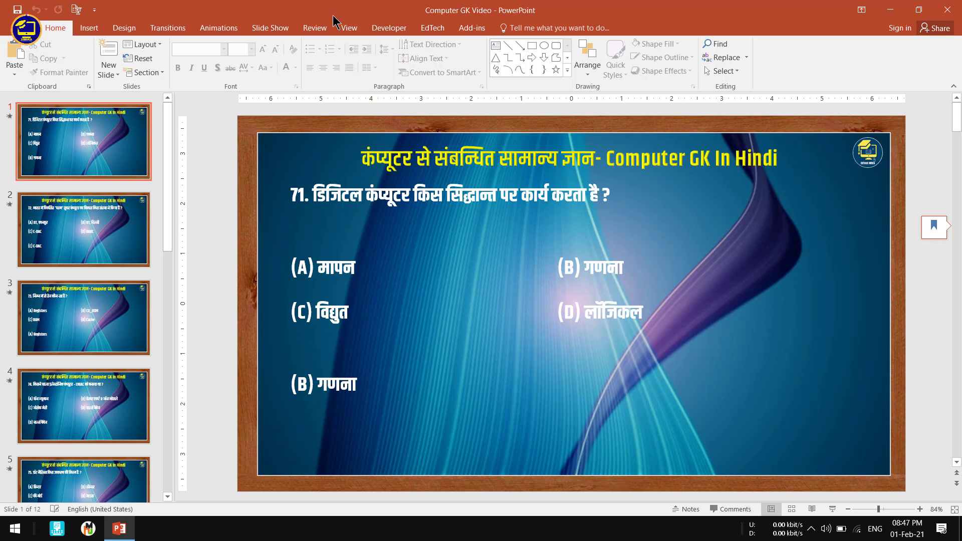
click(267, 31)
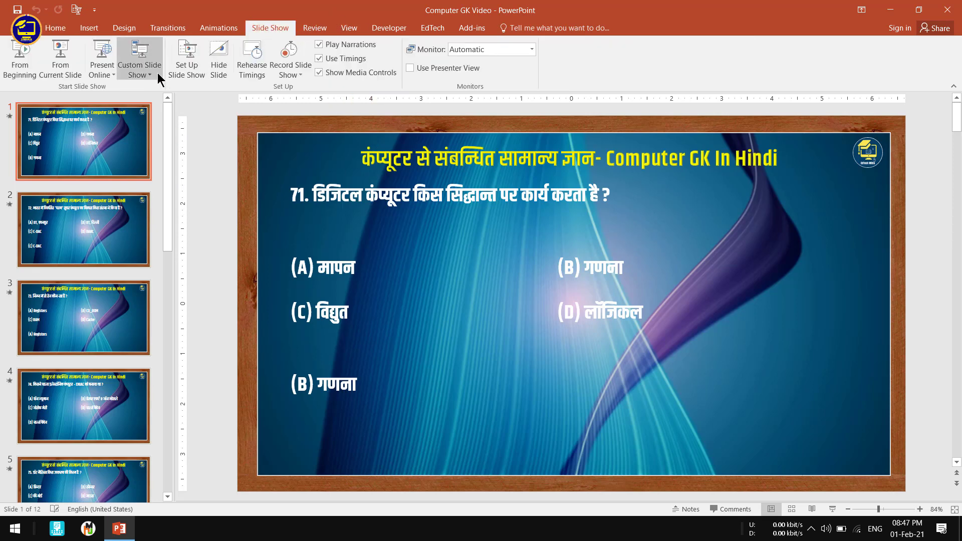
Play the 12-slide quiz from the beginning and advance to reveal question 71
click(28, 49)
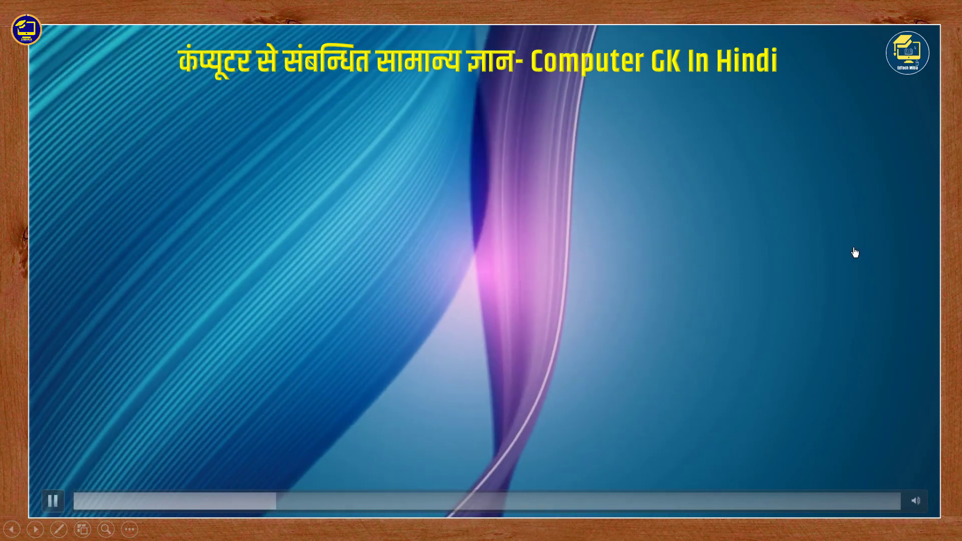
click(854, 252)
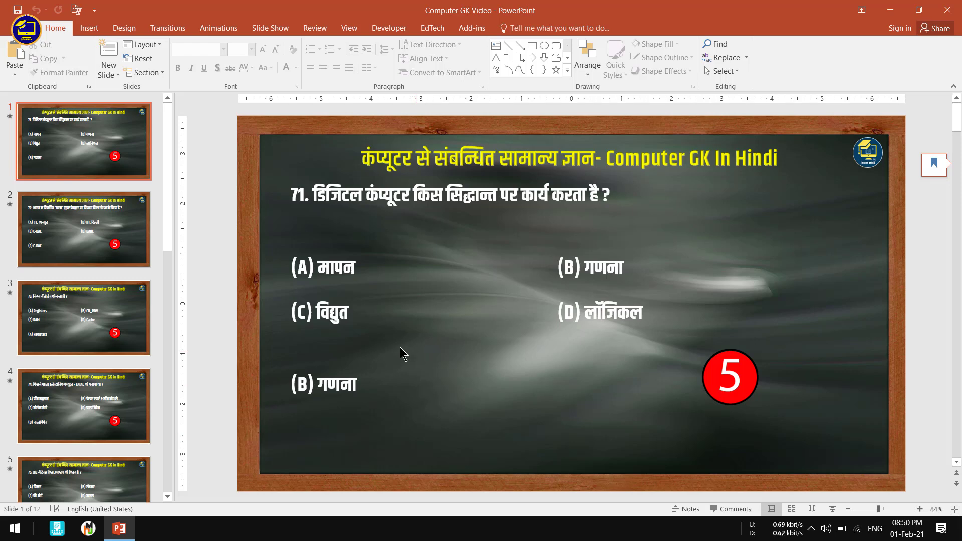
In Slide Master view, delete the red 5 circle from the quiz layout, then minimize PowerPoint
click(353, 32)
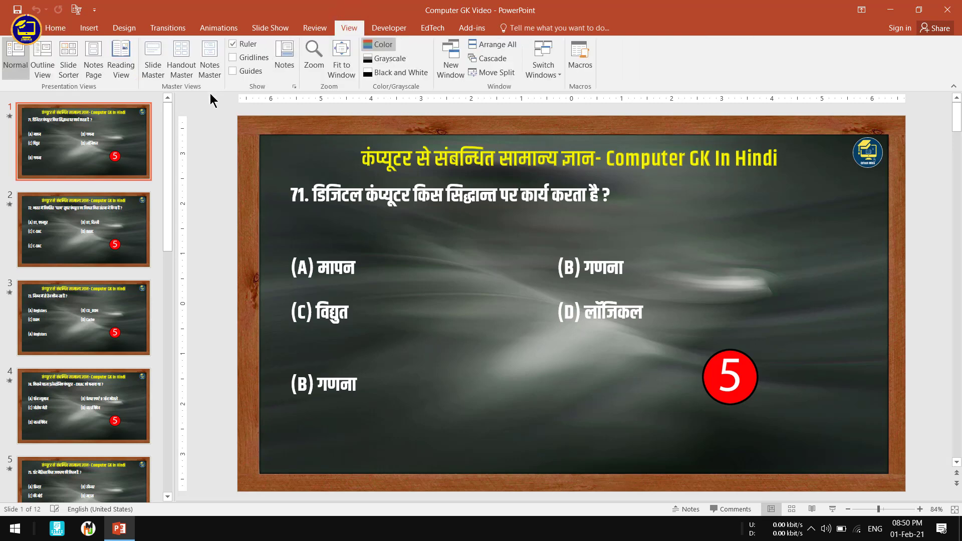
click(154, 73)
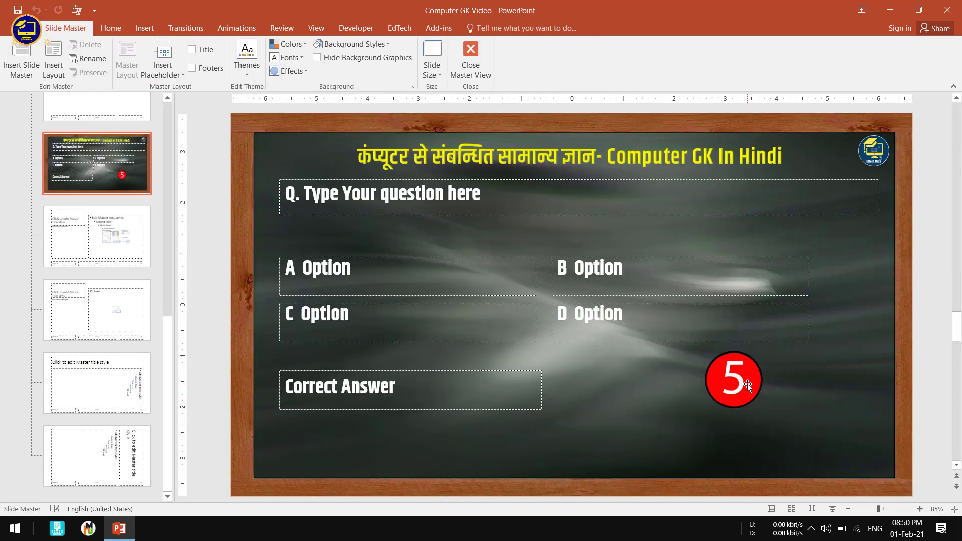
click(746, 384)
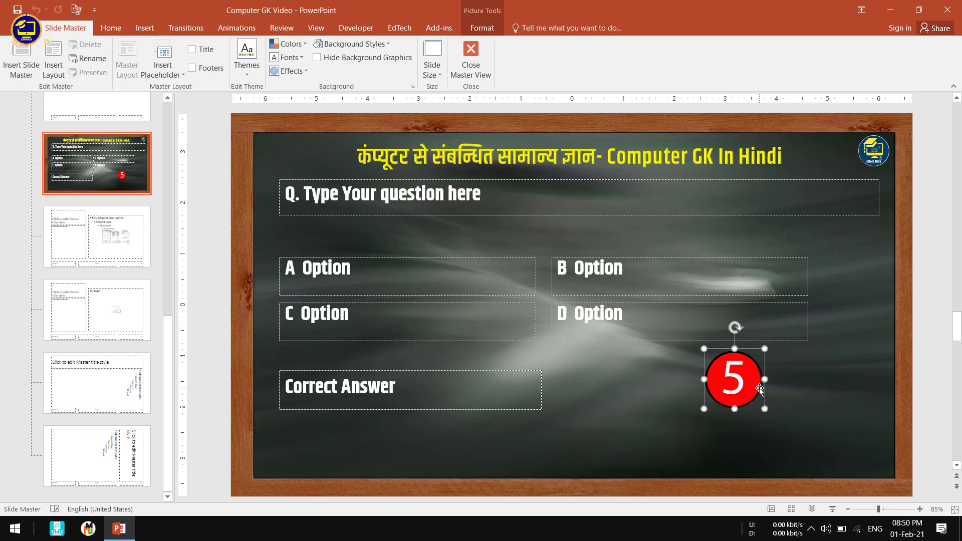
key(Delete)
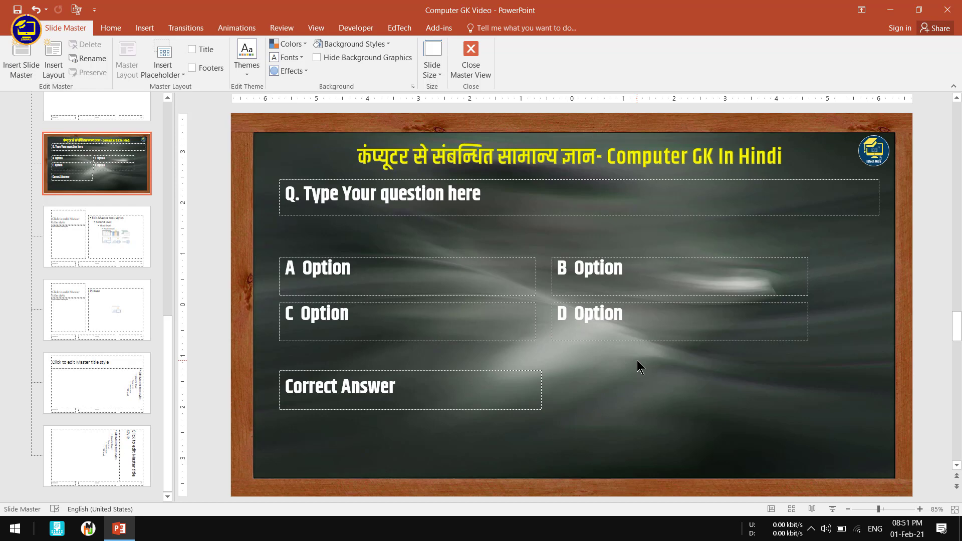
click(891, 10)
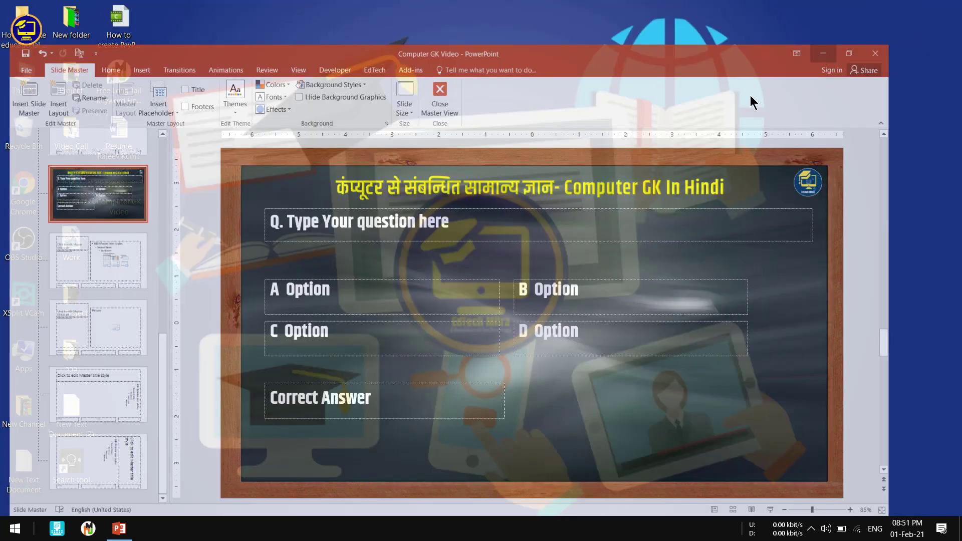
Launch Google Chrome and search Google for 'pixabay'
click(31, 187)
double_click(38, 190)
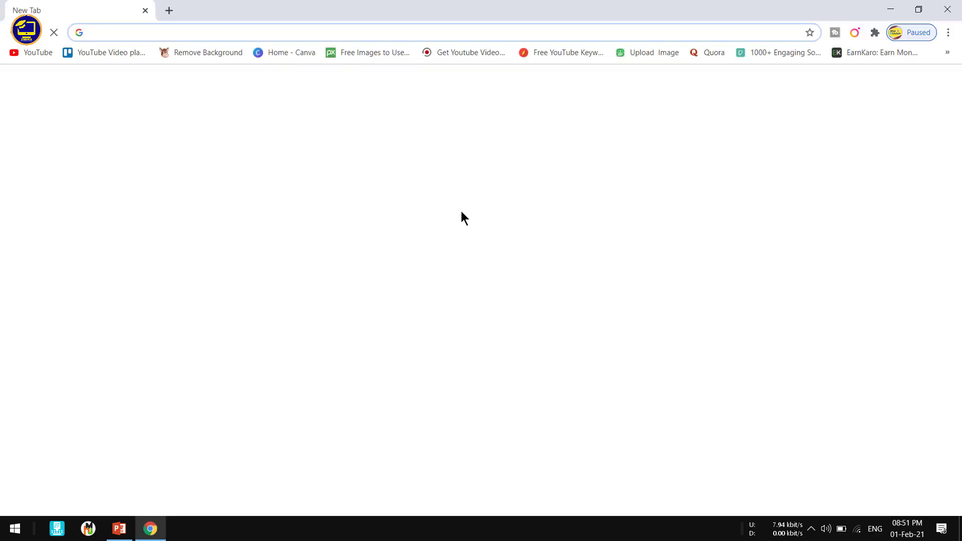
click(406, 256)
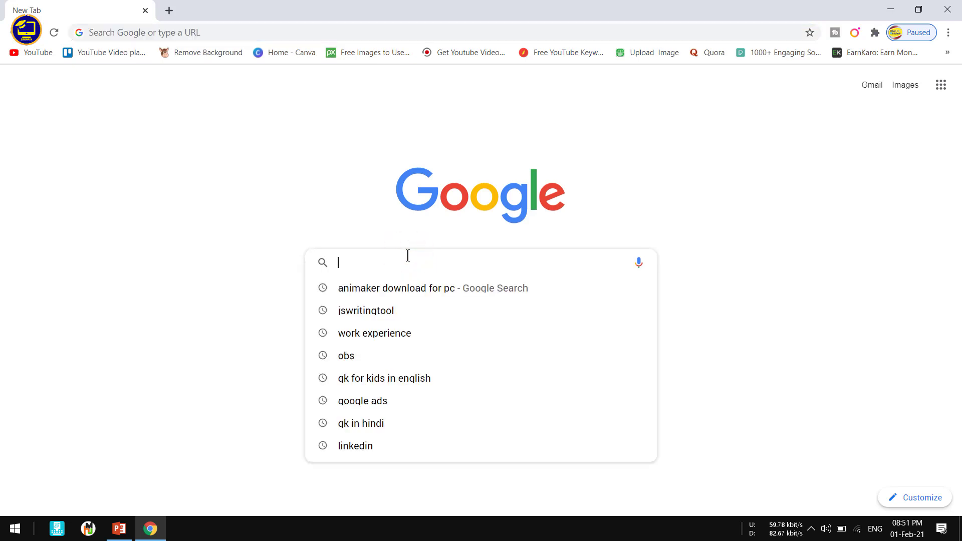
text(pi)
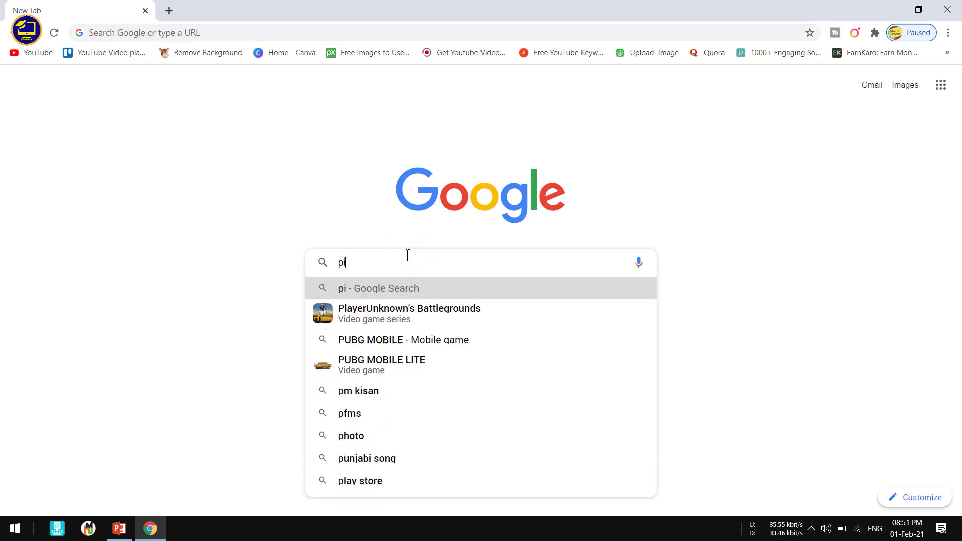
text(xaba)
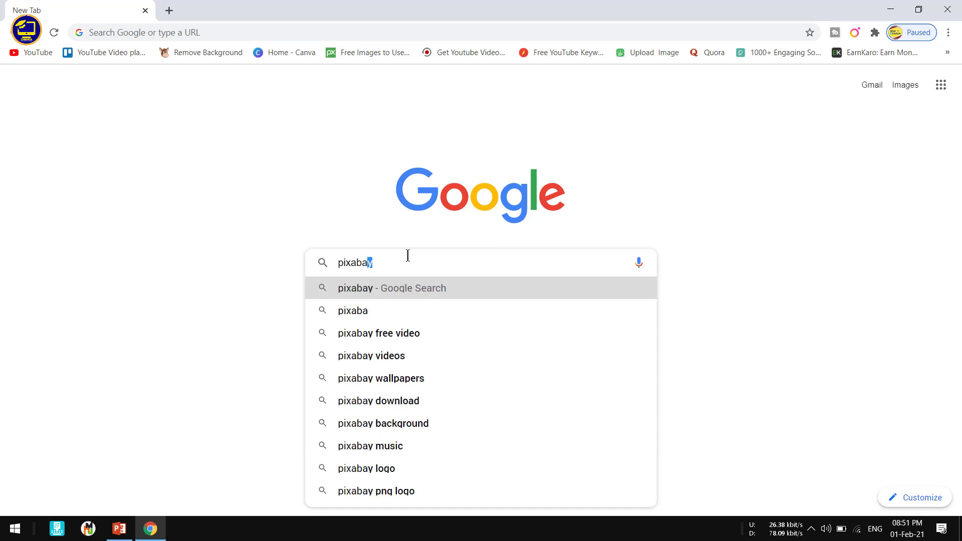
text(y)
key(Return)
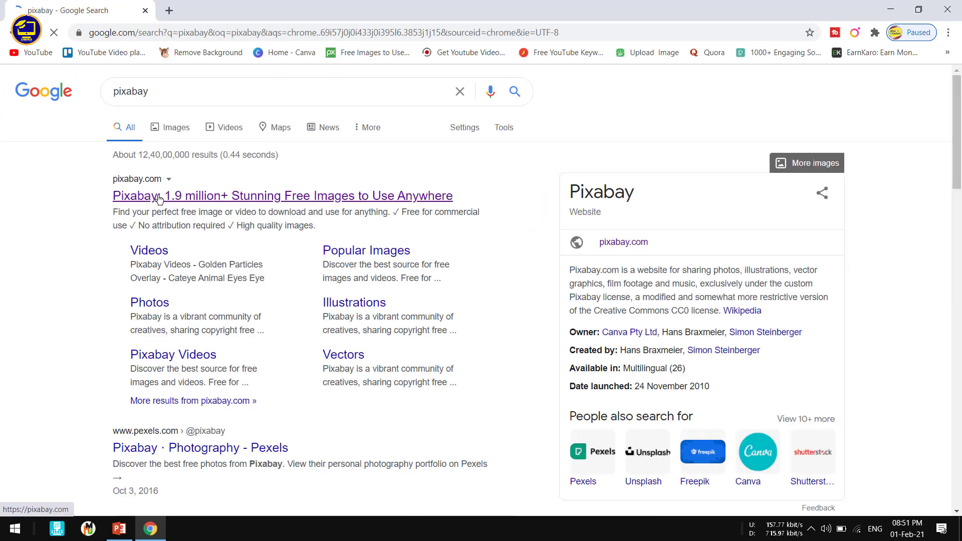
Open Pixabay, search Videos for background, and browse the 2,562 free results
click(197, 196)
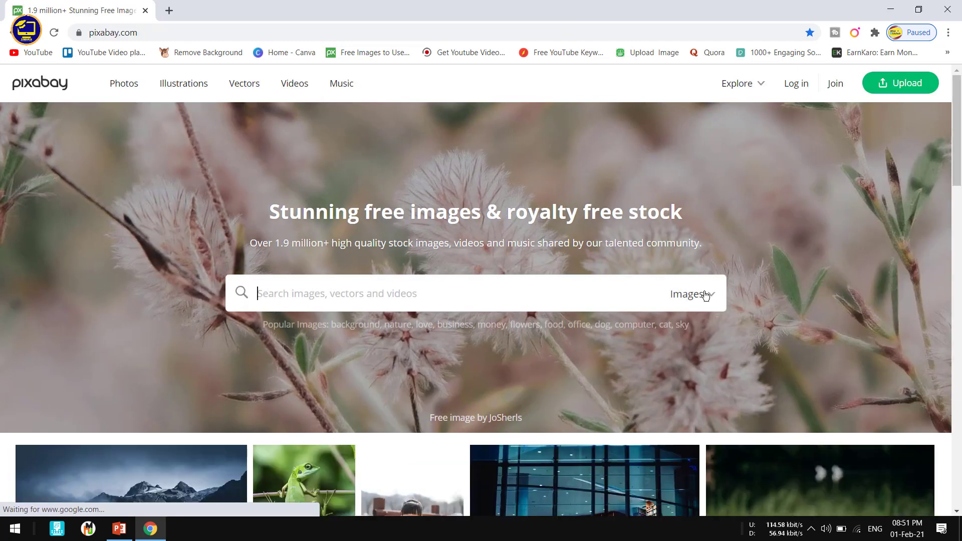
click(699, 299)
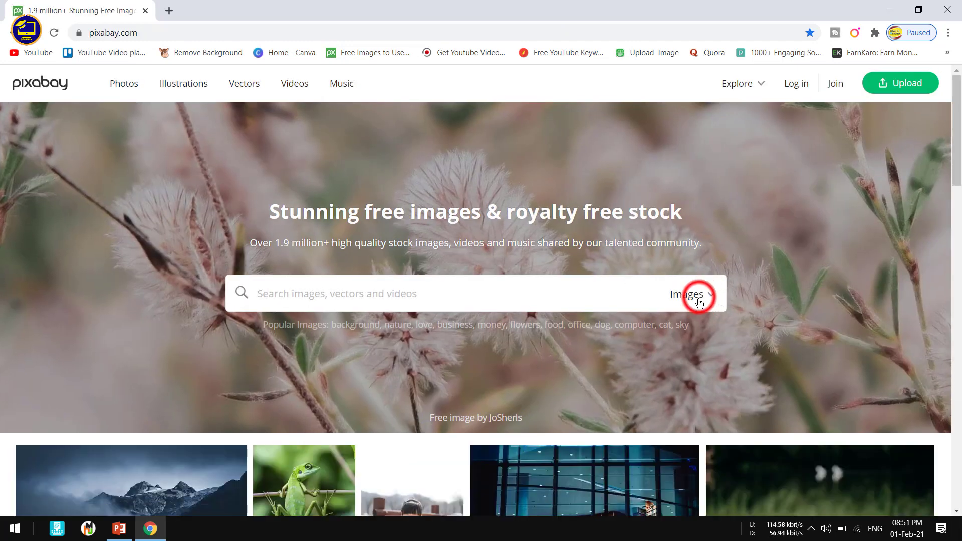
click(646, 418)
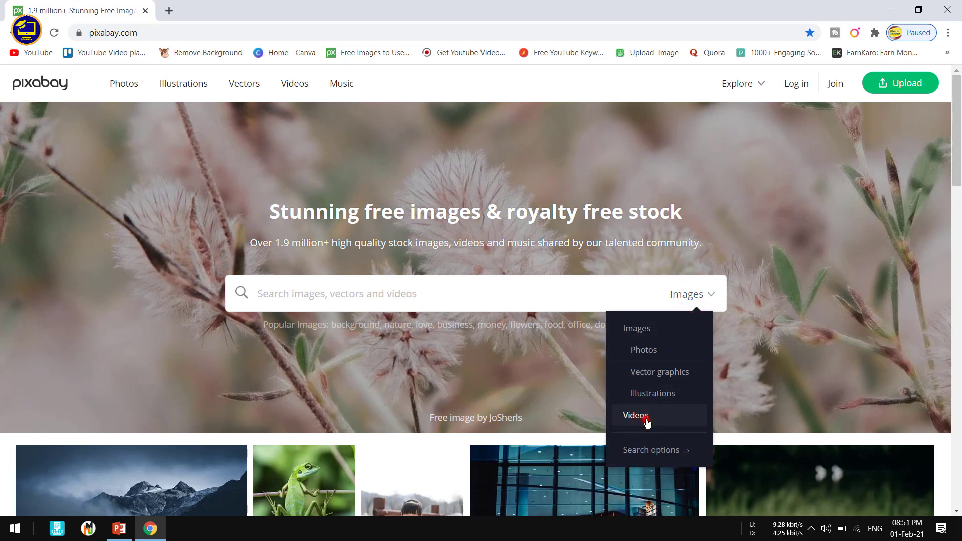
click(419, 300)
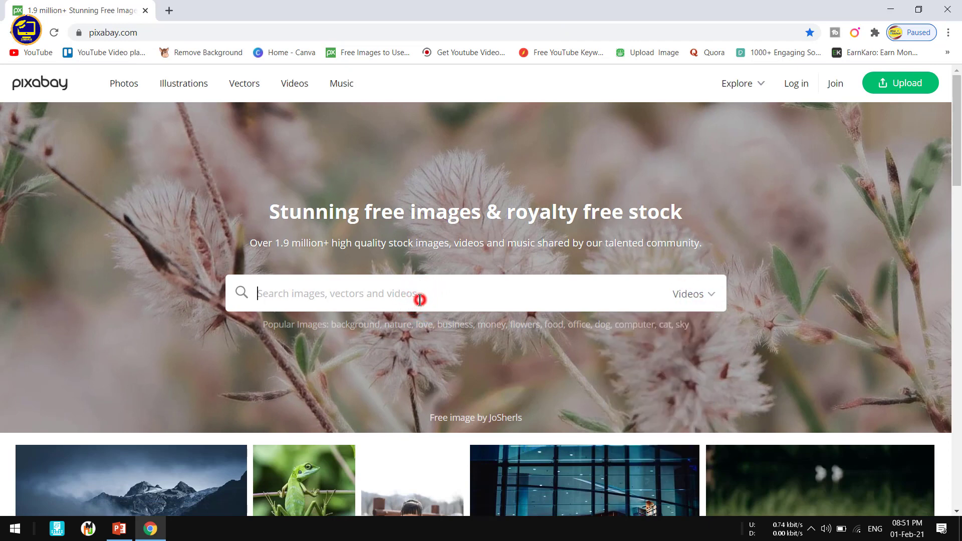
text(b)
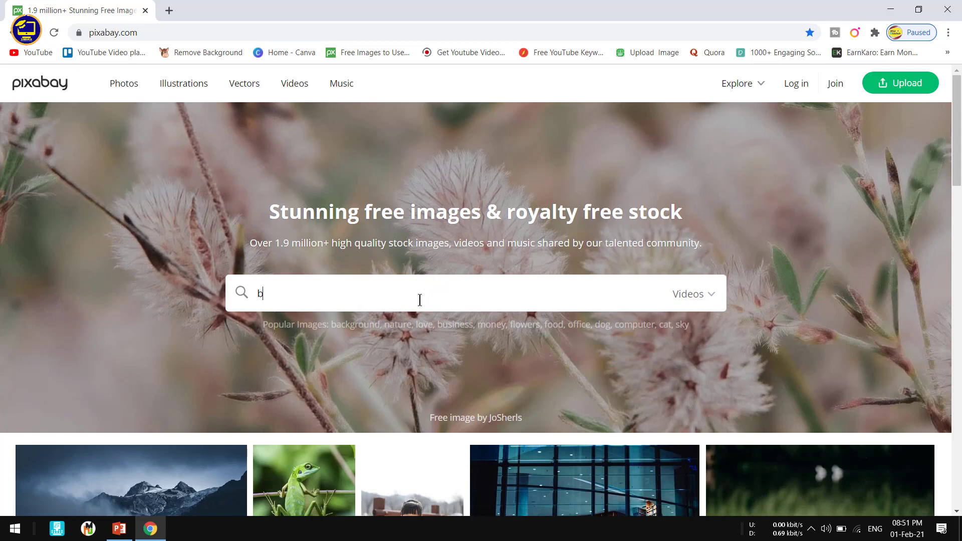
text(ackgroun)
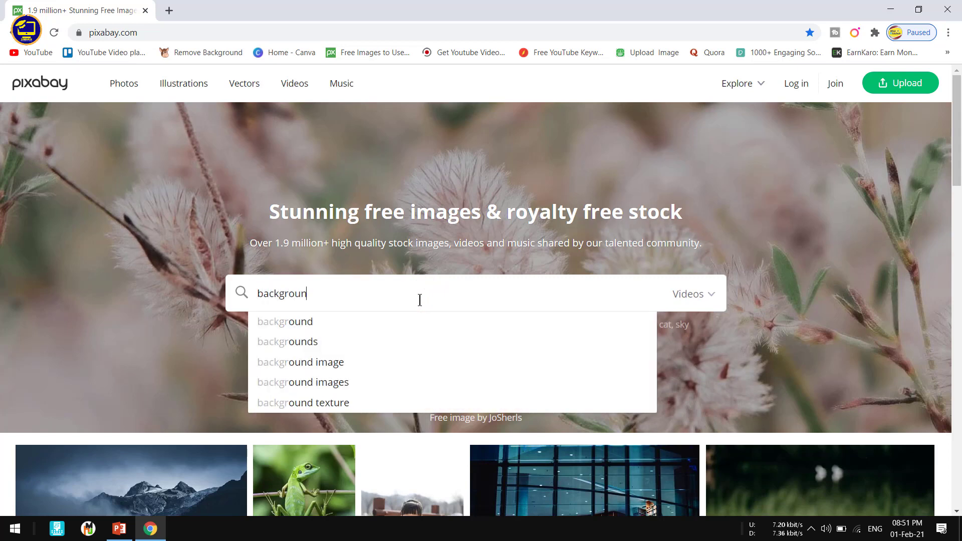
text(d)
key(Return)
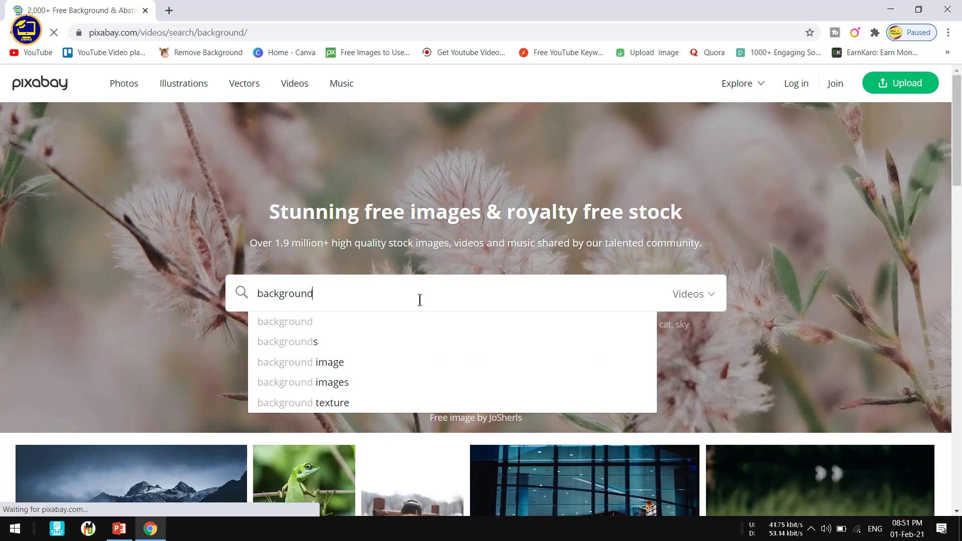
scroll(481, 300, down, 3)
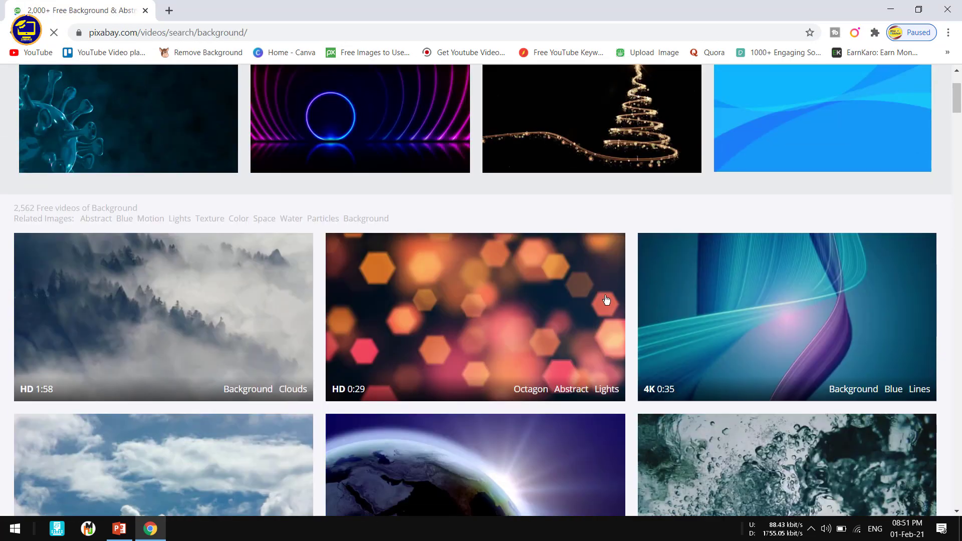
scroll(568, 315, down, 2)
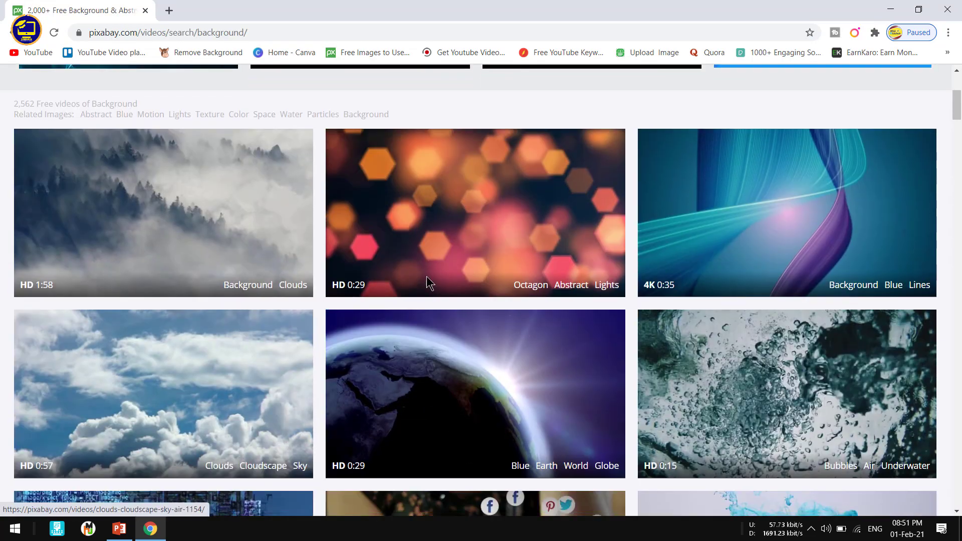
scroll(502, 348, down, 1)
scroll(497, 343, down, 3)
scroll(497, 344, down, 1)
scroll(497, 344, down, 2)
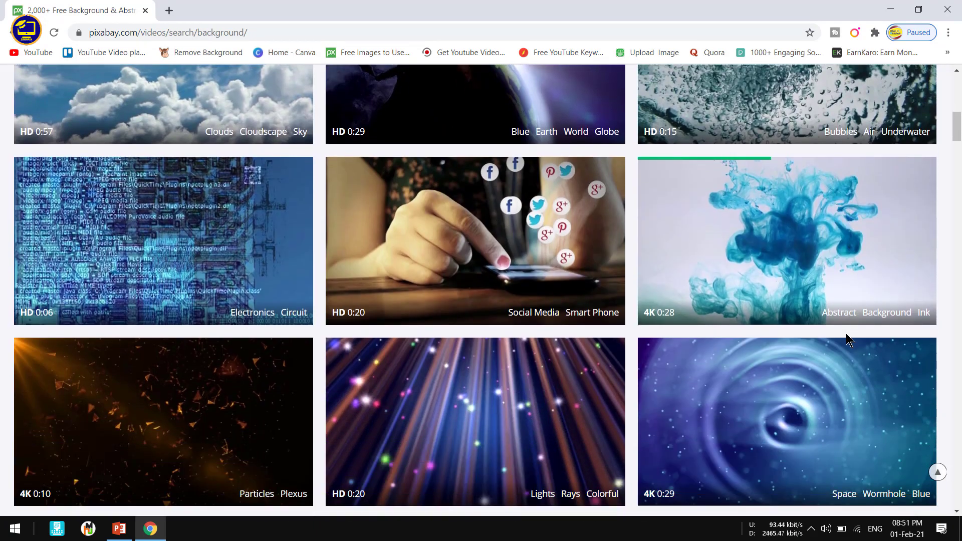
scroll(482, 374, down, 1)
scroll(481, 375, down, 1)
scroll(482, 375, down, 3)
scroll(521, 365, down, 2)
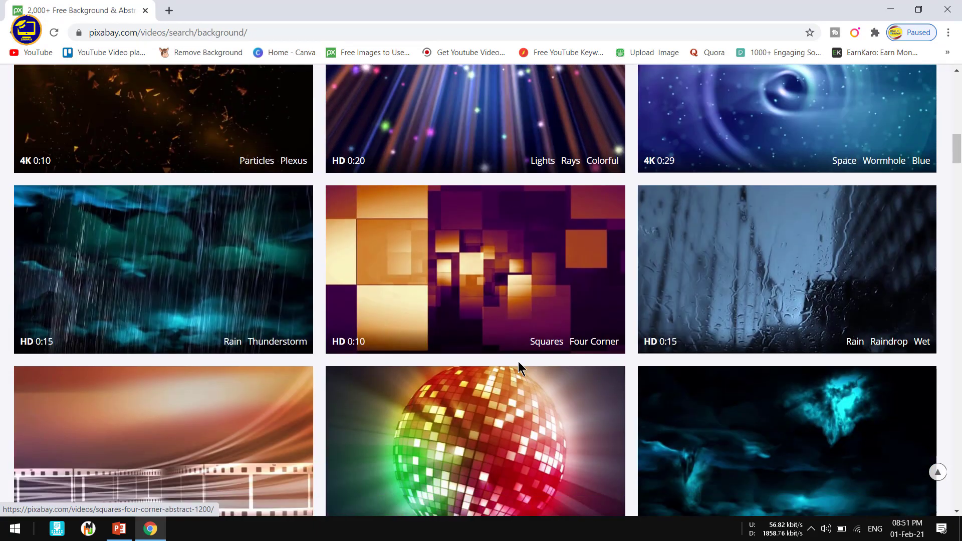
scroll(517, 366, down, 2)
scroll(531, 373, down, 2)
scroll(543, 380, down, 2)
scroll(565, 378, down, 3)
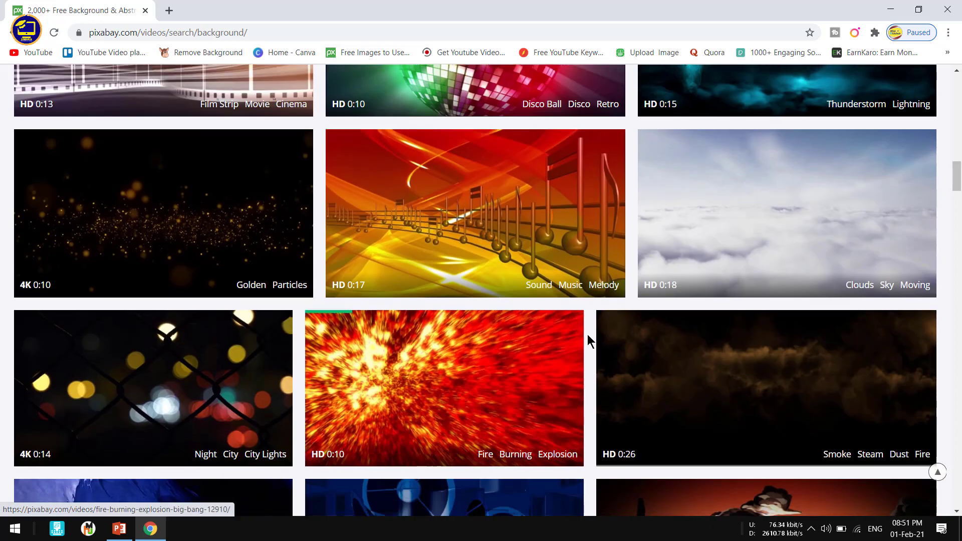
scroll(586, 339, down, 2)
scroll(490, 358, down, 2)
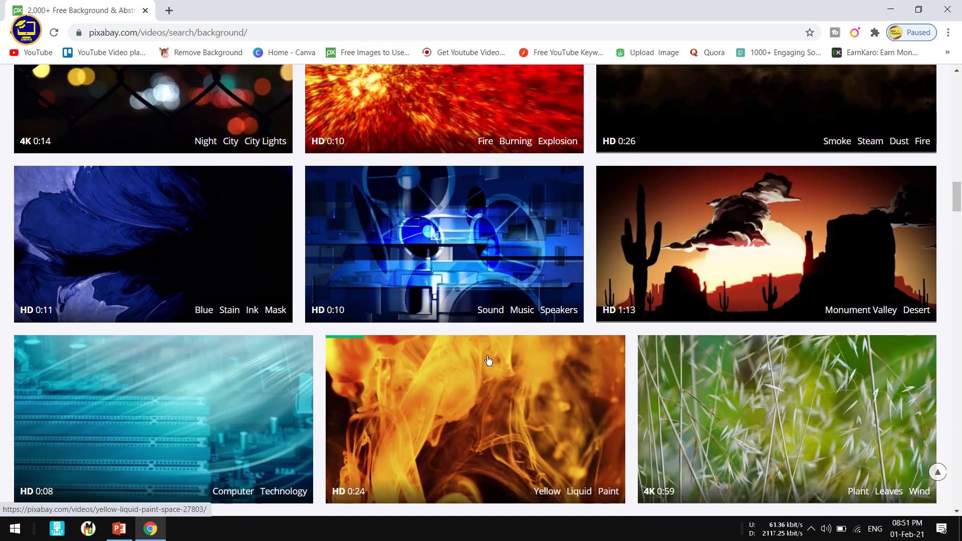
scroll(350, 351, down, 2)
scroll(263, 345, down, 3)
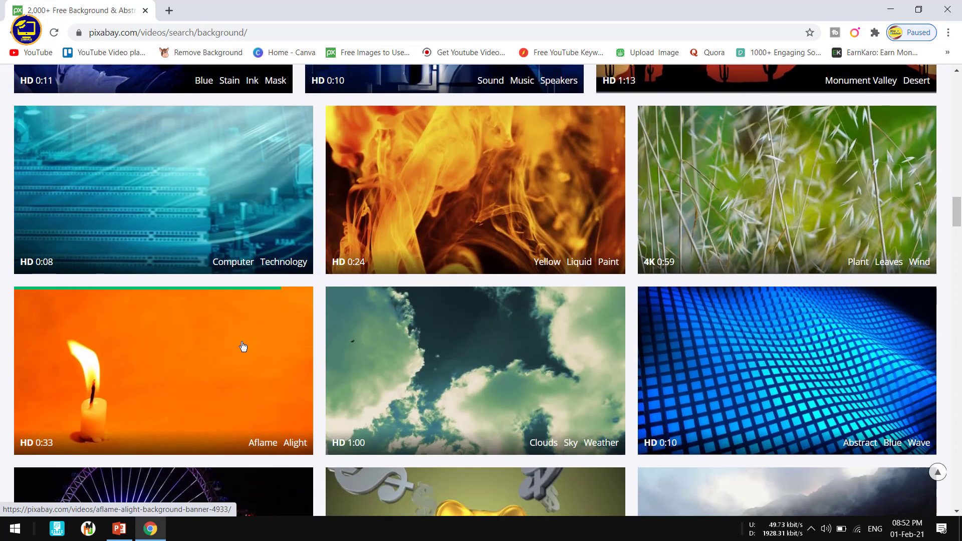
Check the download resolutions for the orange candle flame video, then close Chrome
click(244, 344)
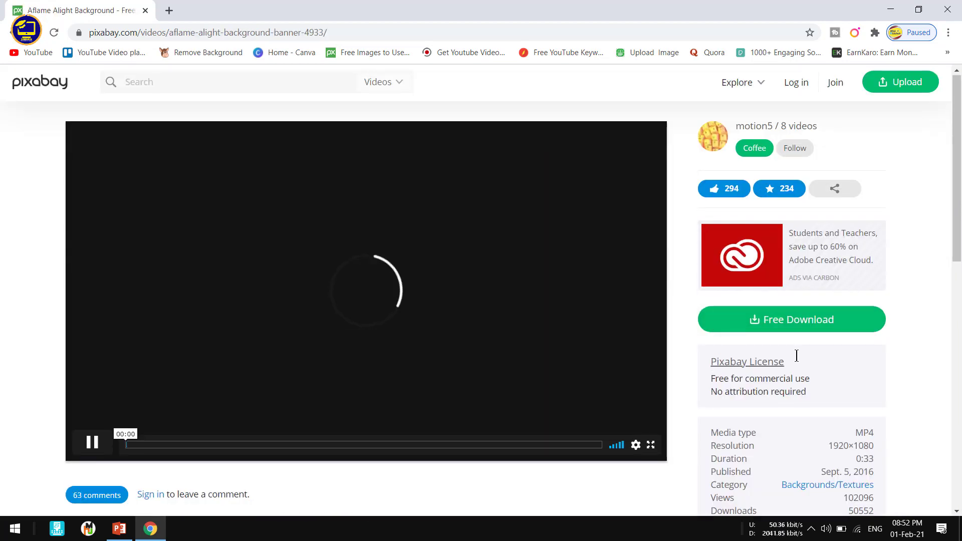
scroll(785, 345, down, 2)
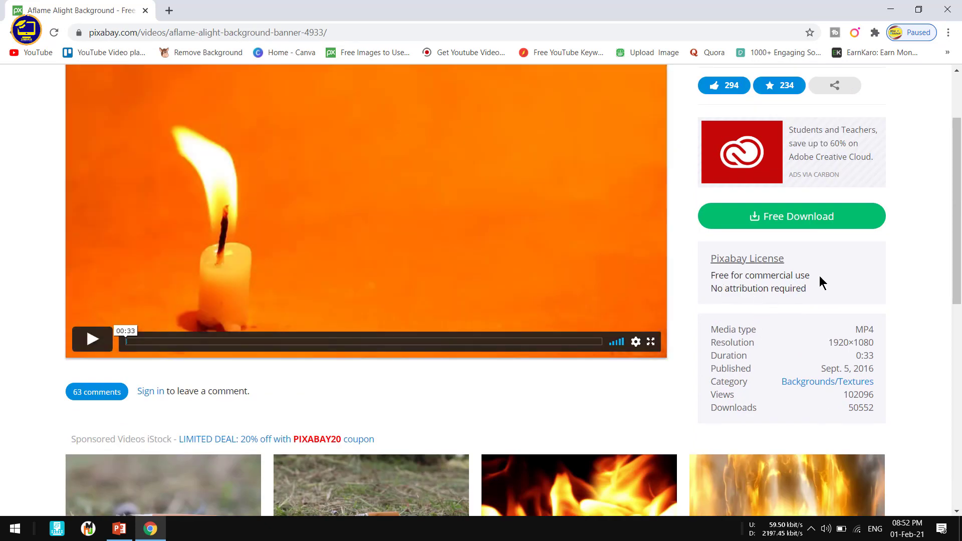
click(768, 217)
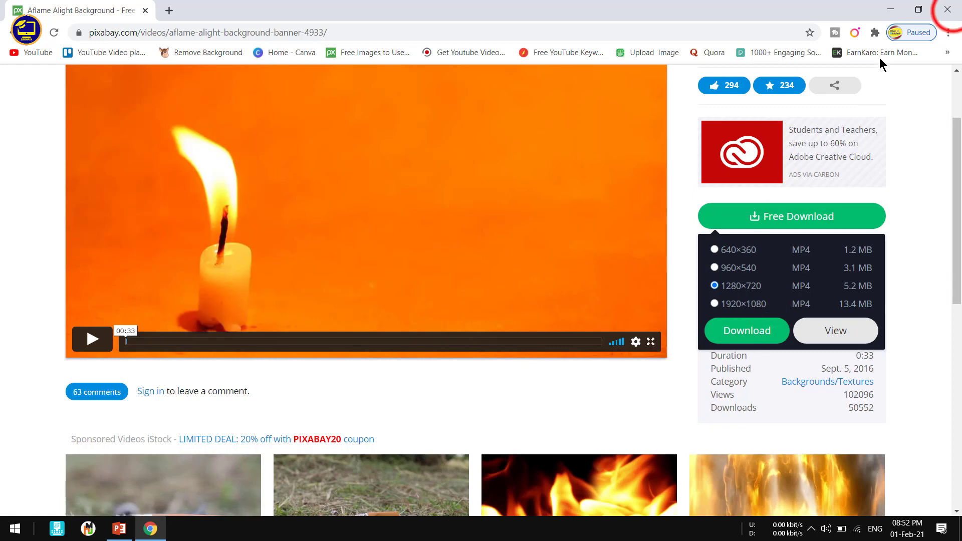
click(947, 9)
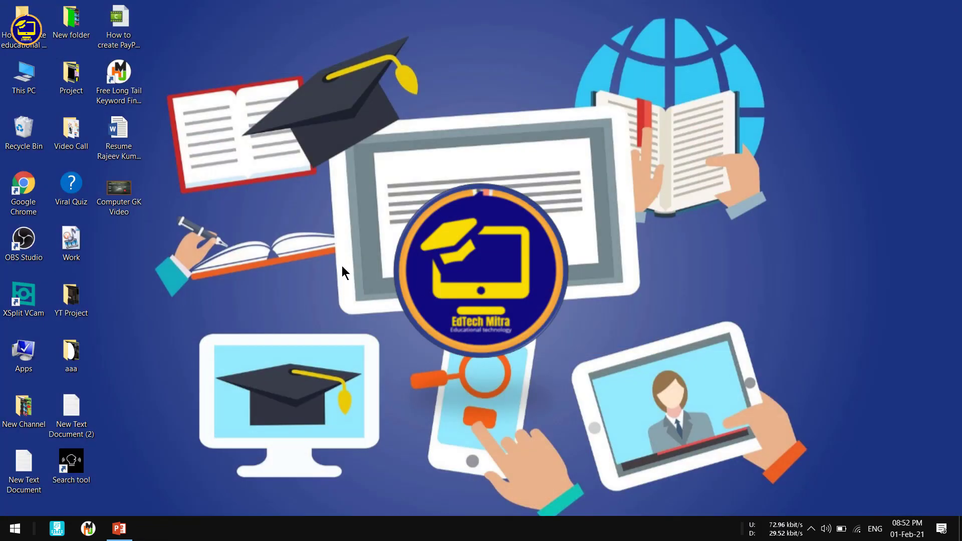
Insert the Christmas - 12882 video from this PC onto the quiz layout
click(128, 523)
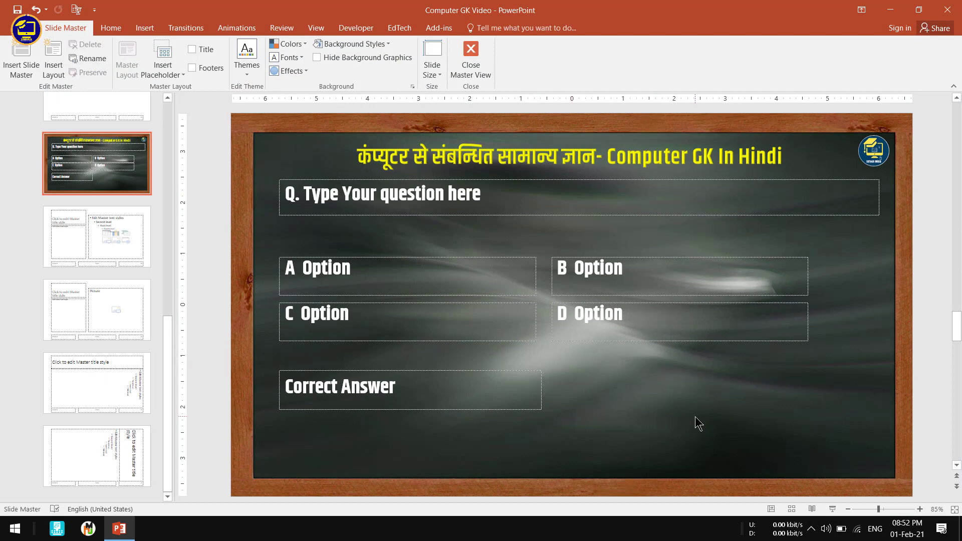
click(138, 28)
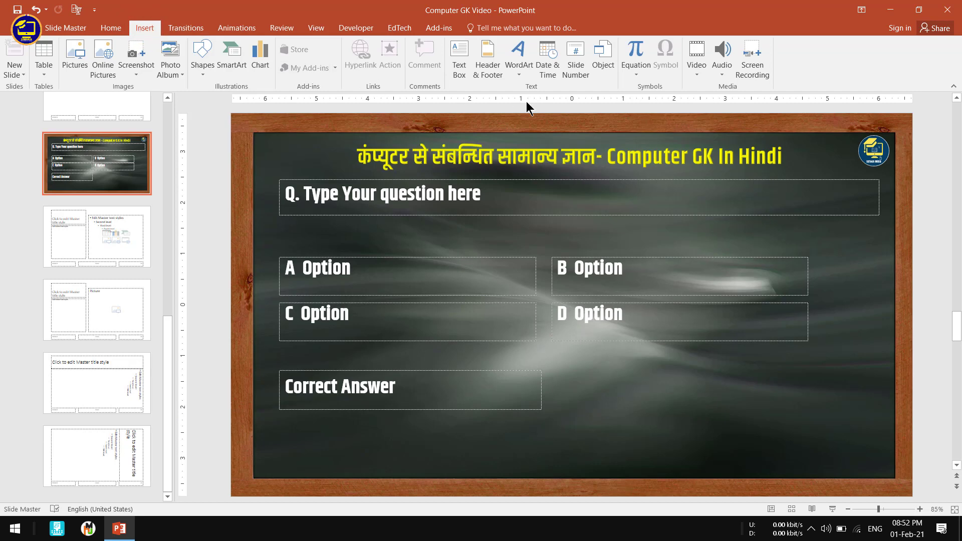
click(697, 74)
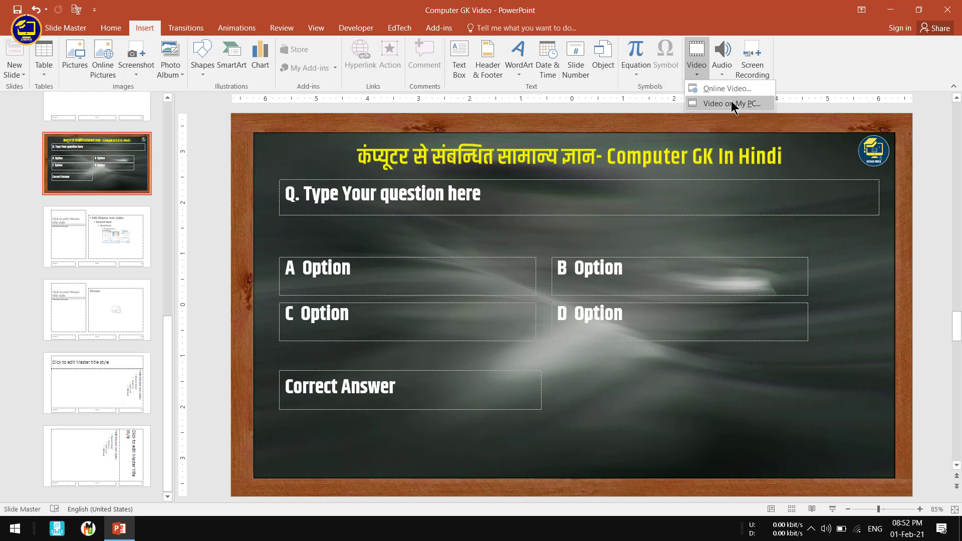
click(751, 104)
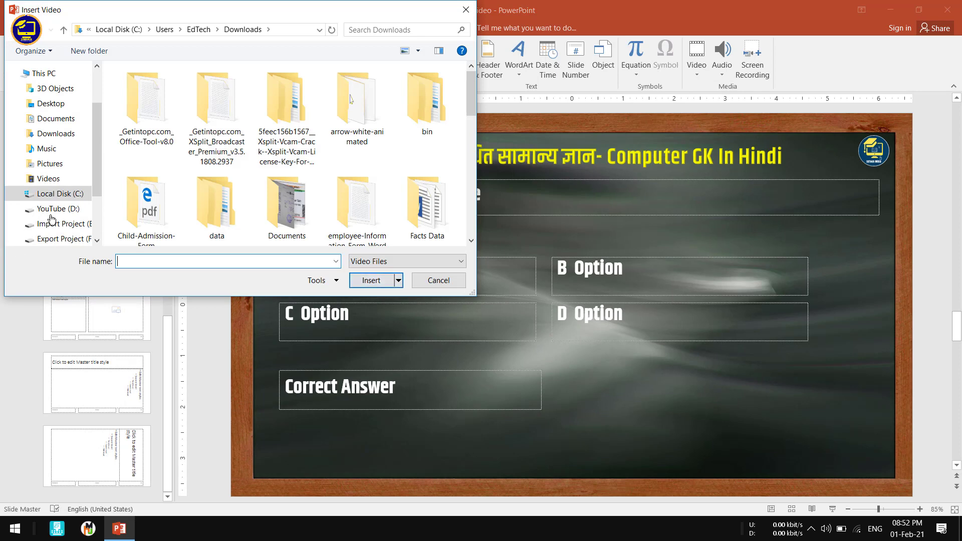
scroll(214, 191, down, 5)
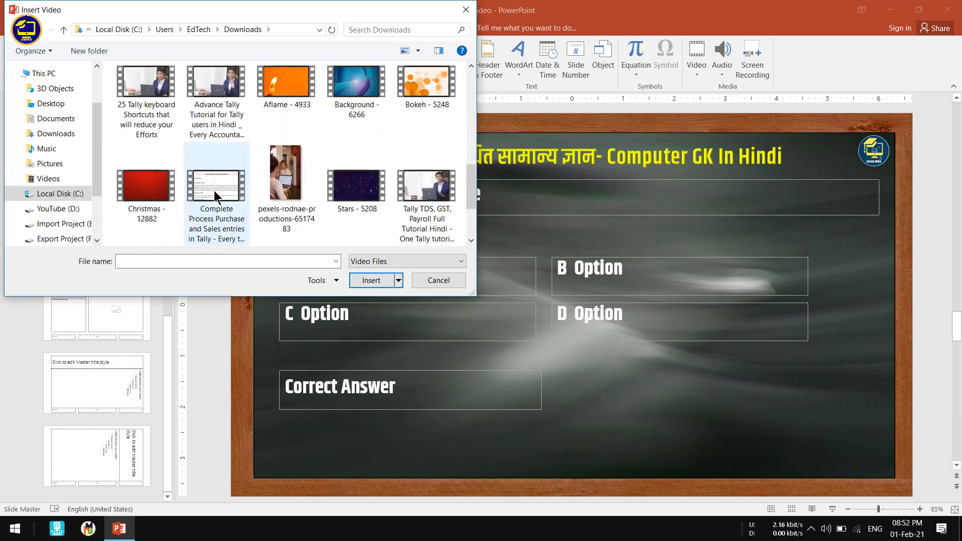
scroll(214, 190, down, 2)
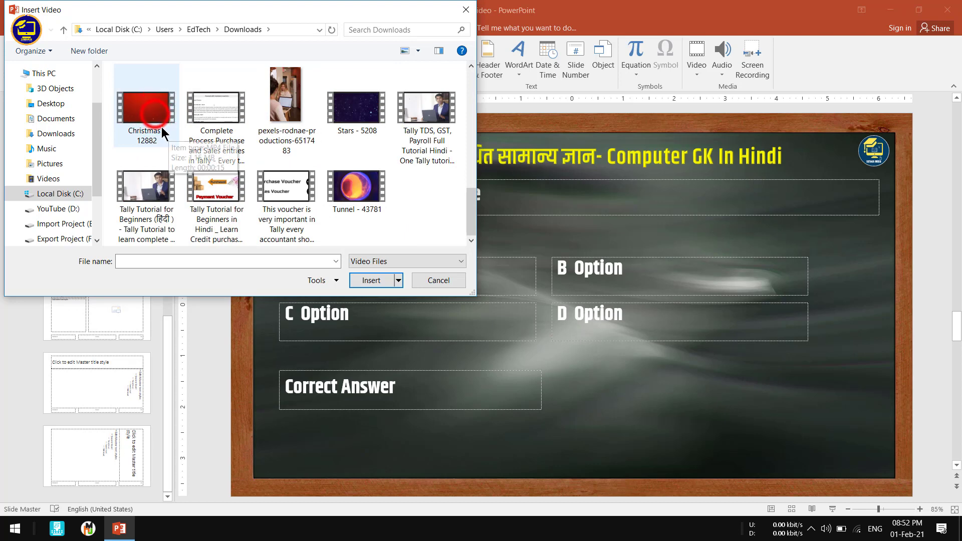
click(160, 108)
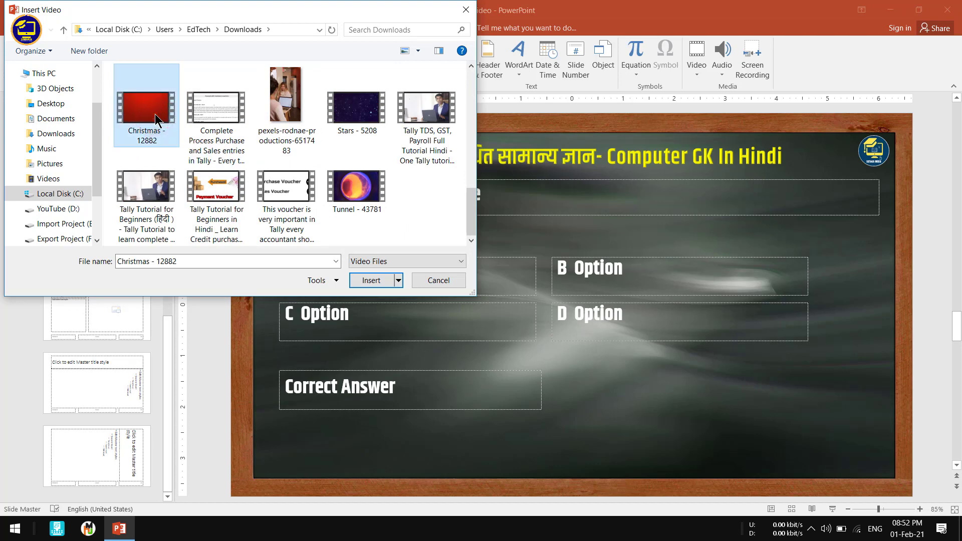
click(370, 280)
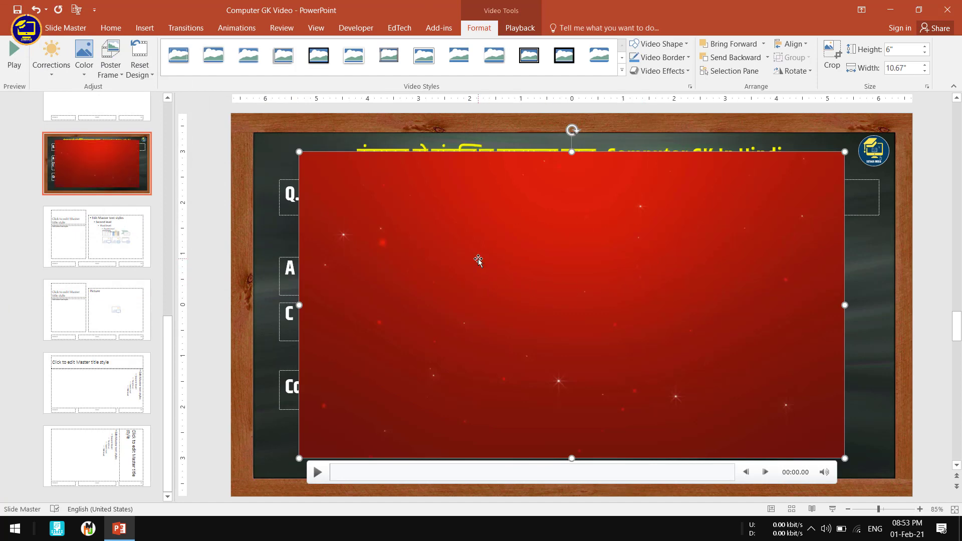
Resize the Christmas video to 12.65" × 6.85" to fill the wooden frame's interior
drag(299, 151, 261, 141)
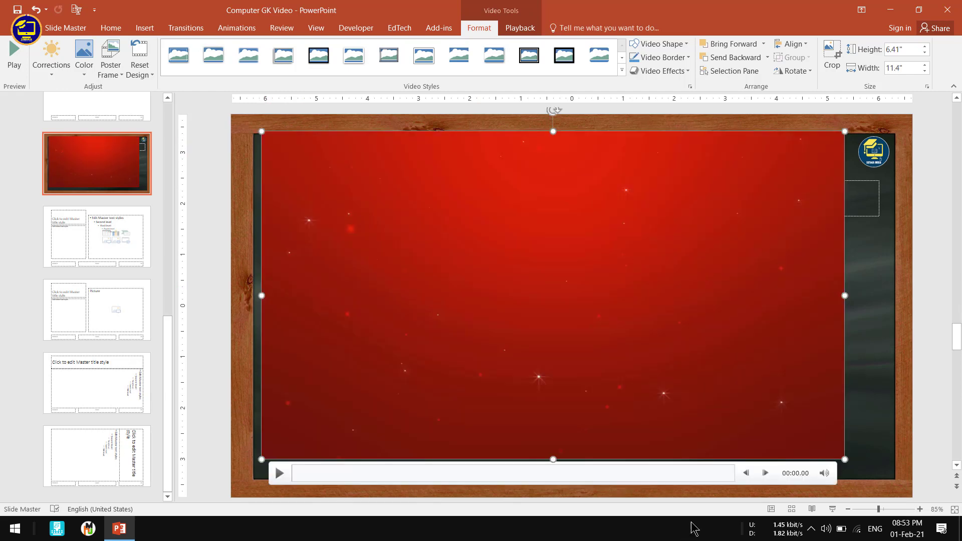
mouse_move(845, 457)
mouse_down()
mouse_move(865, 482)
mouse_move(884, 482)
mouse_up()
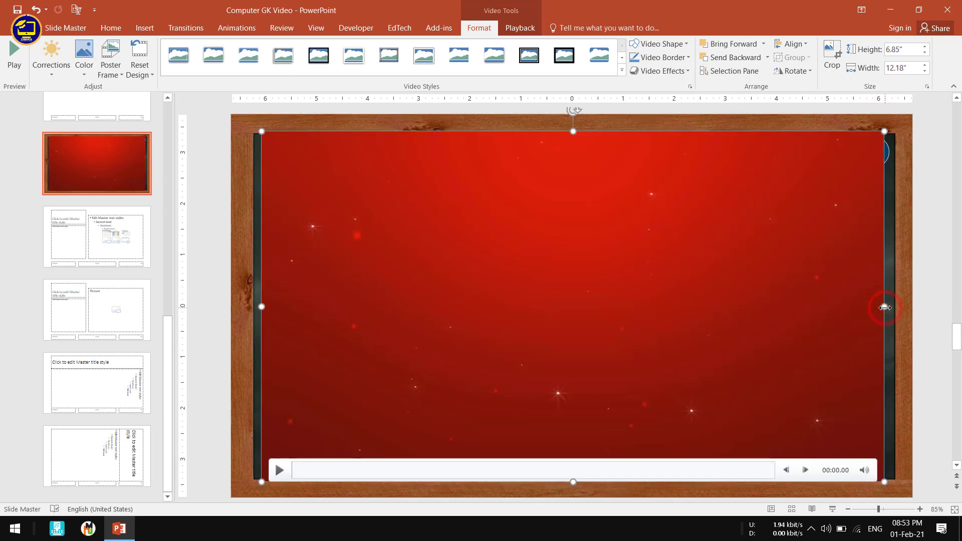
drag(884, 307, 899, 308)
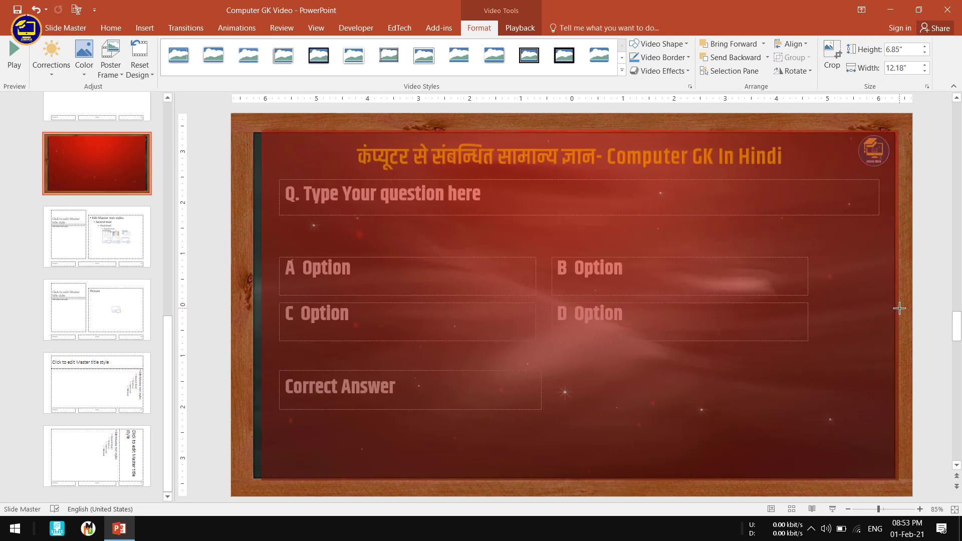
drag(899, 308, 896, 306)
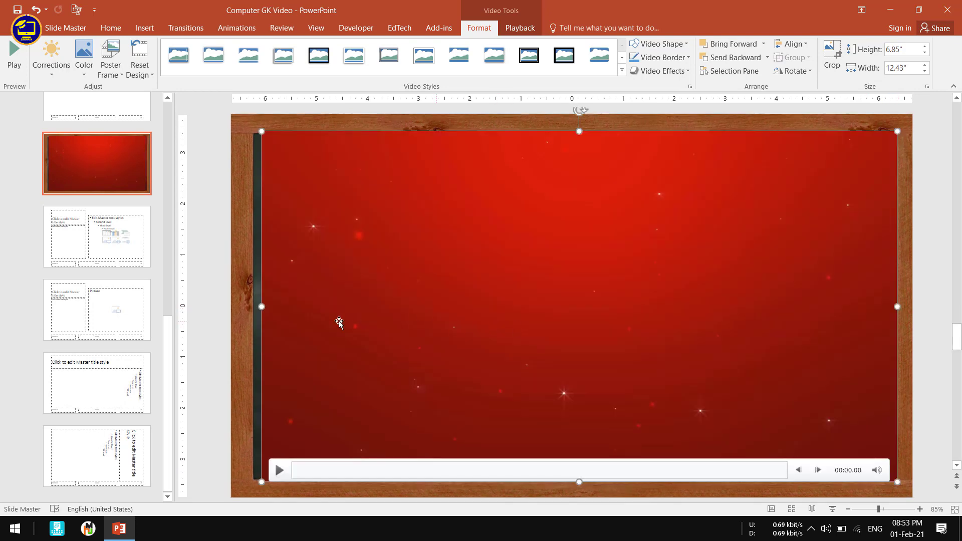
drag(265, 308, 250, 306)
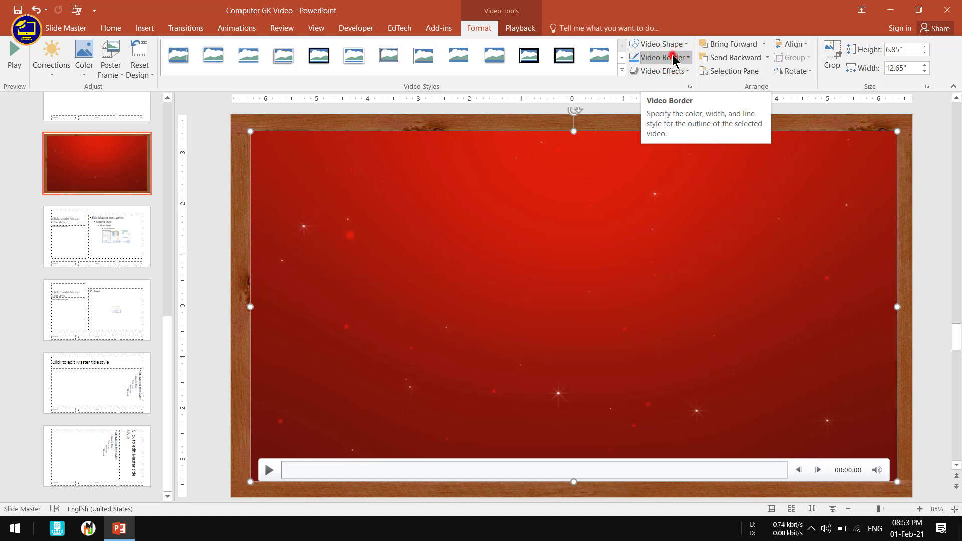
Give the Christmas video a thick yellow border
click(672, 59)
click(664, 151)
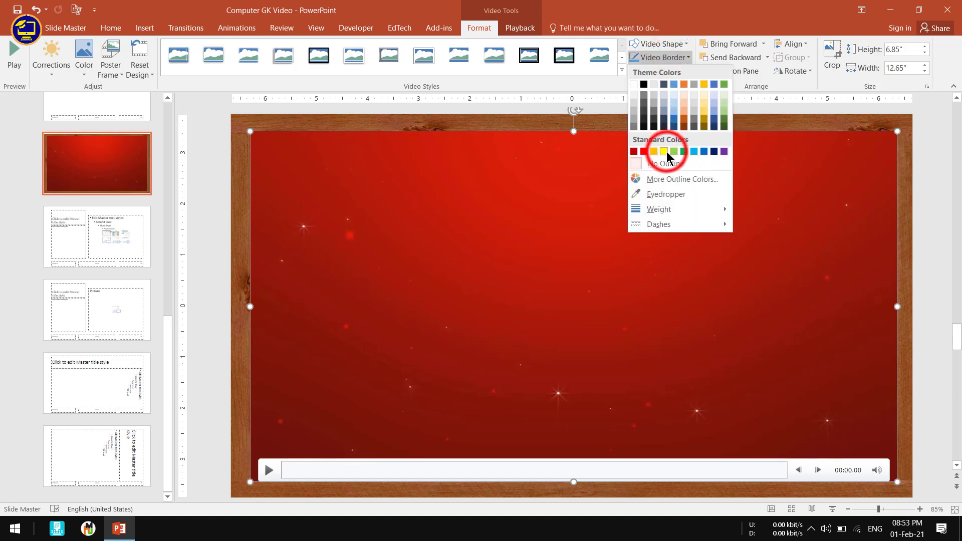
click(666, 58)
mouse_move(660, 208)
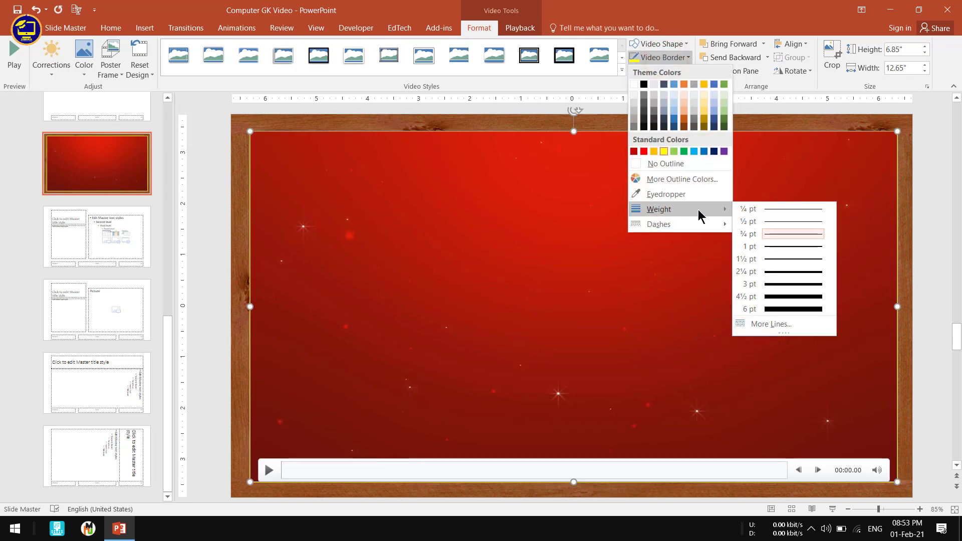
click(783, 275)
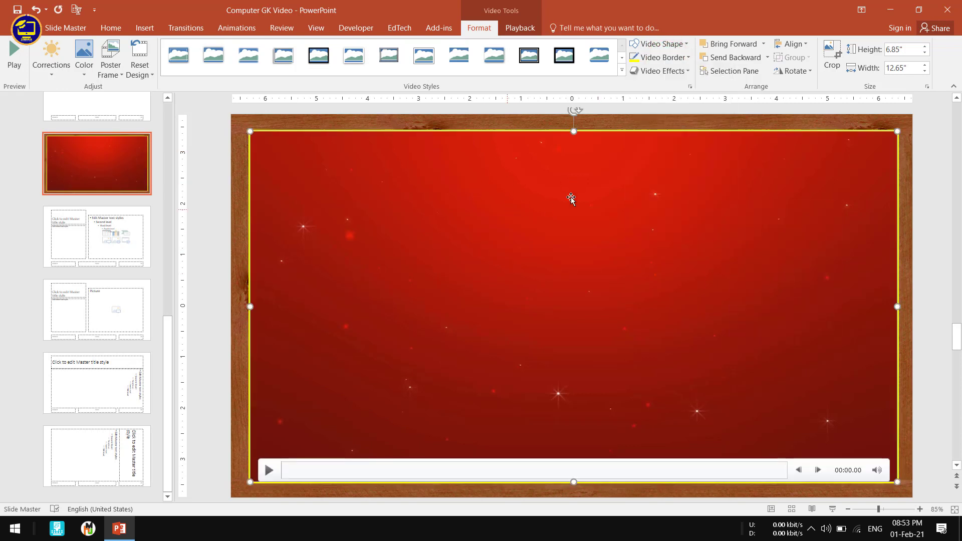
Set the video to loop until stopped and start automatically
click(515, 30)
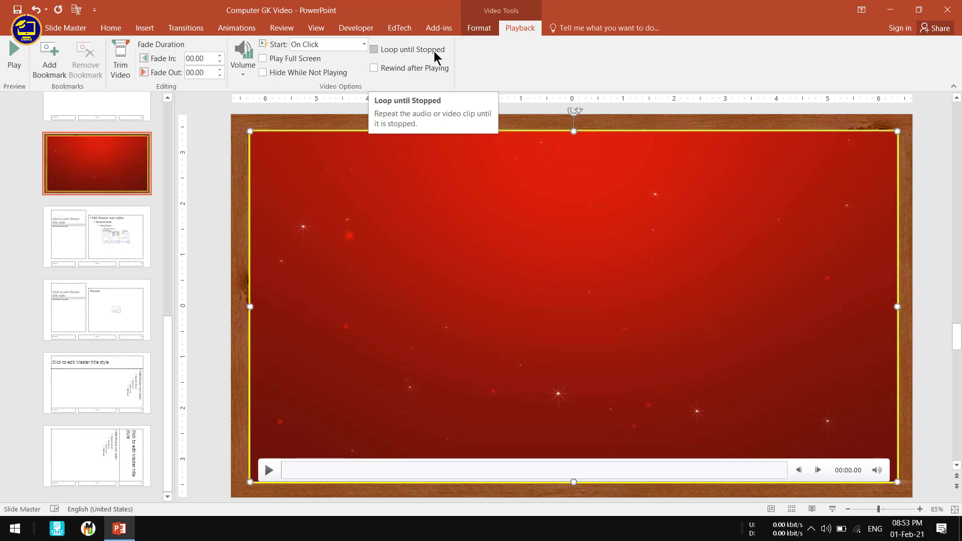
click(373, 49)
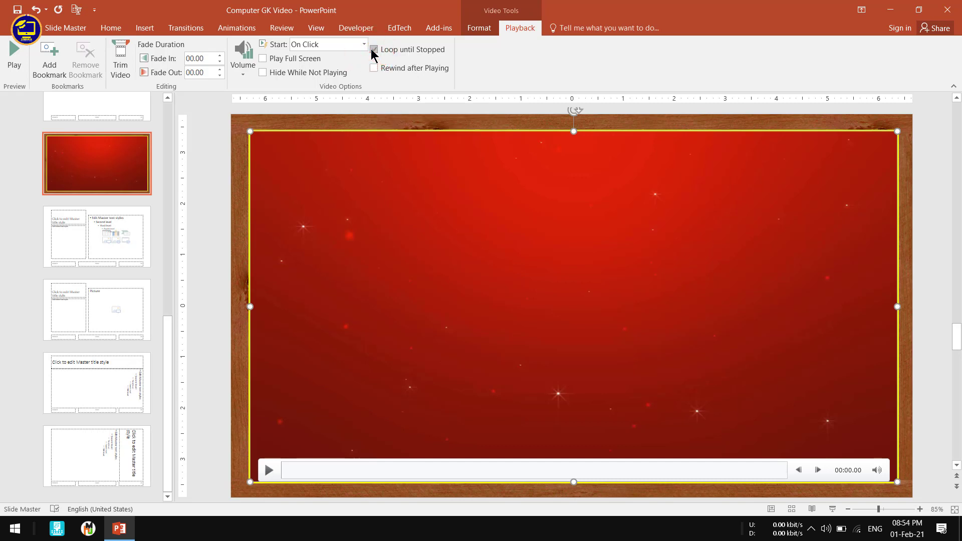
click(364, 44)
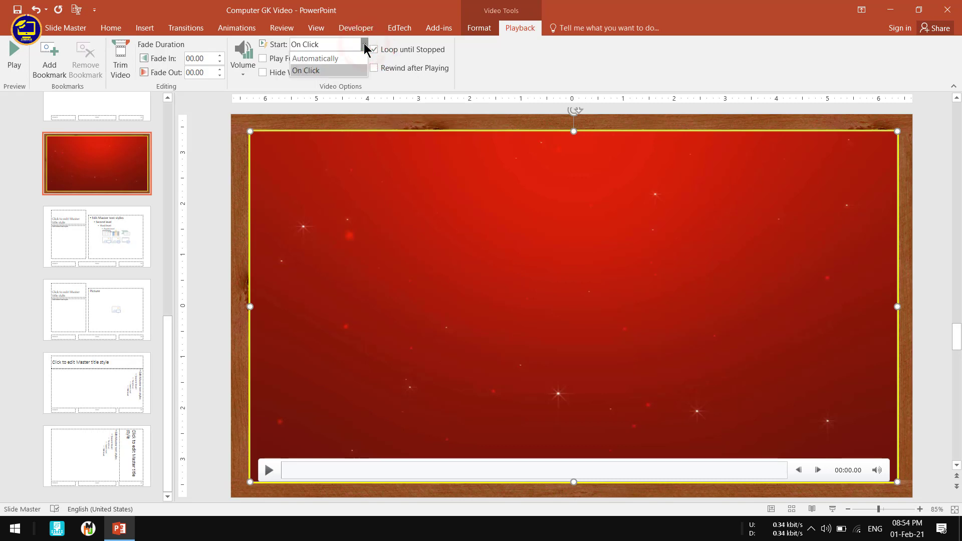
click(314, 59)
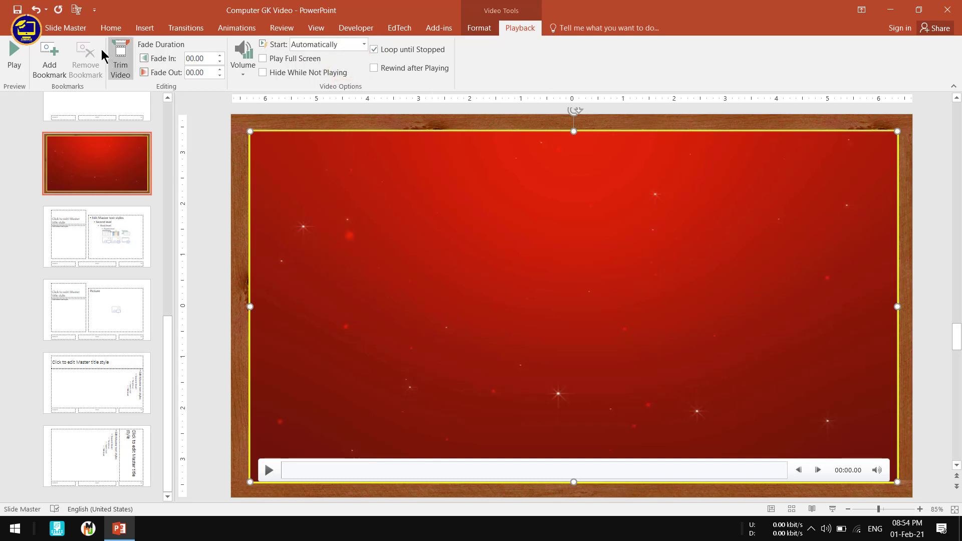
click(75, 29)
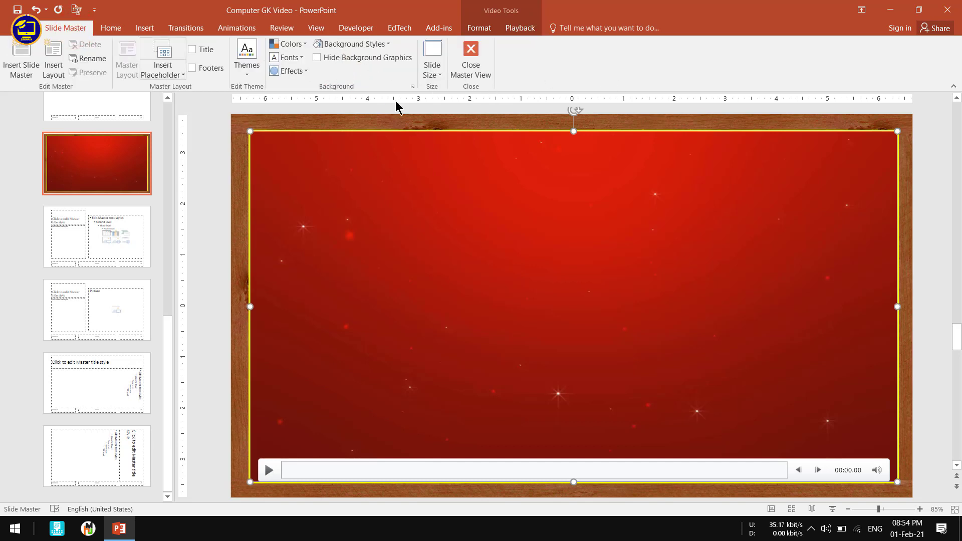
Send the Christmas video to the back, behind the question, option and answer placeholders
click(748, 218)
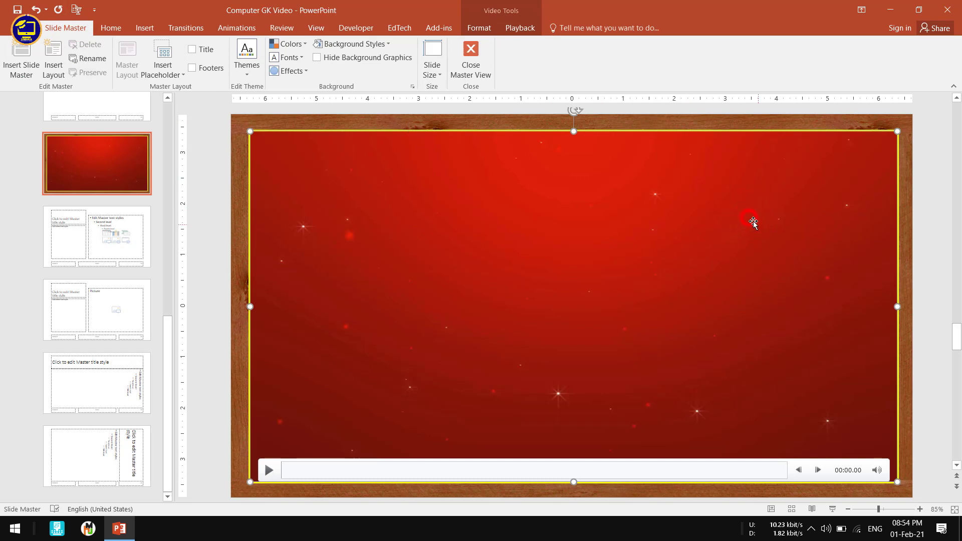
right_click(639, 232)
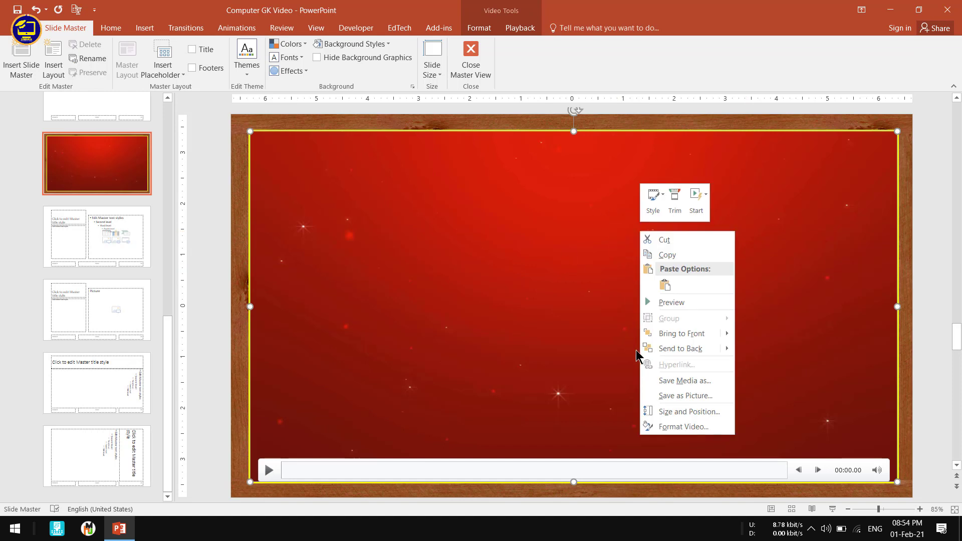
mouse_move(681, 348)
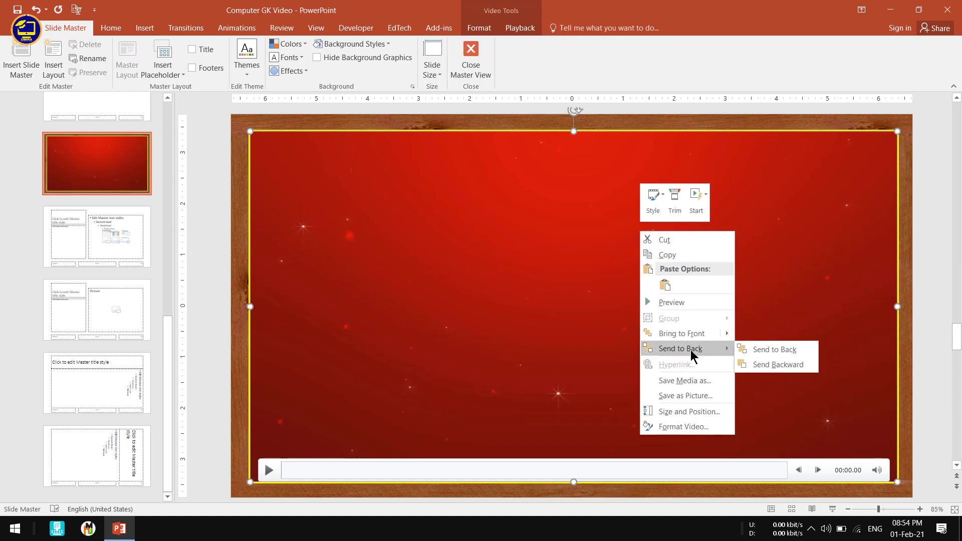
click(682, 349)
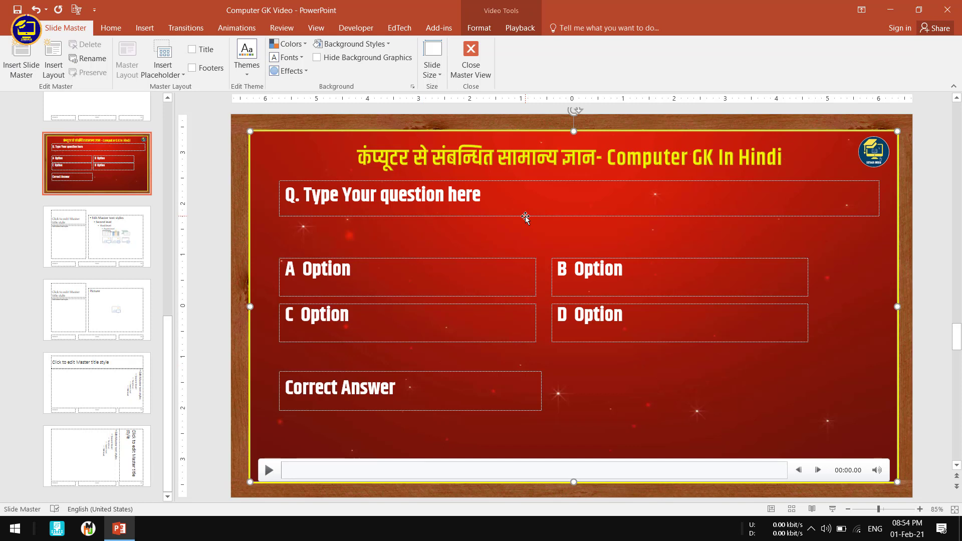
Move the Christmas video's Play animation to the top of the Animation Pane, starting With Previous
click(233, 28)
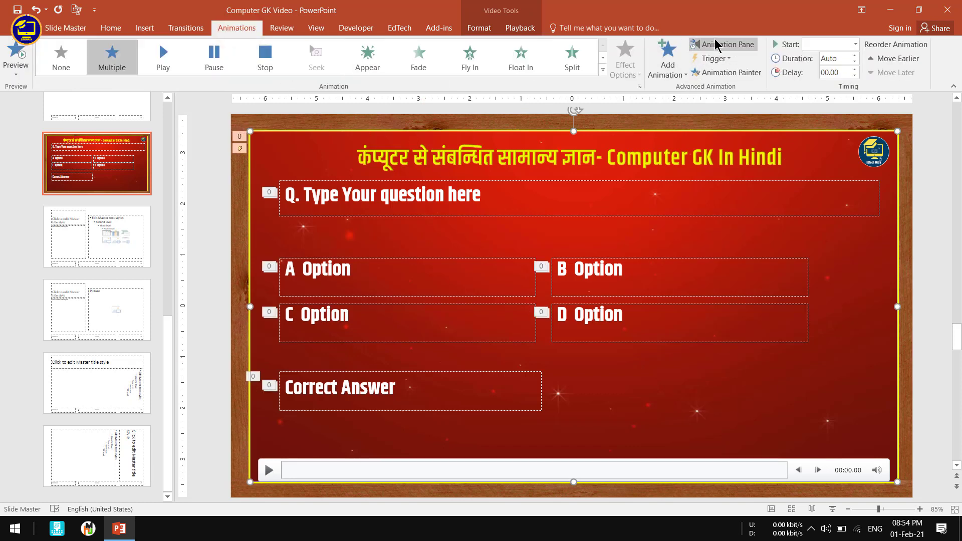
click(716, 44)
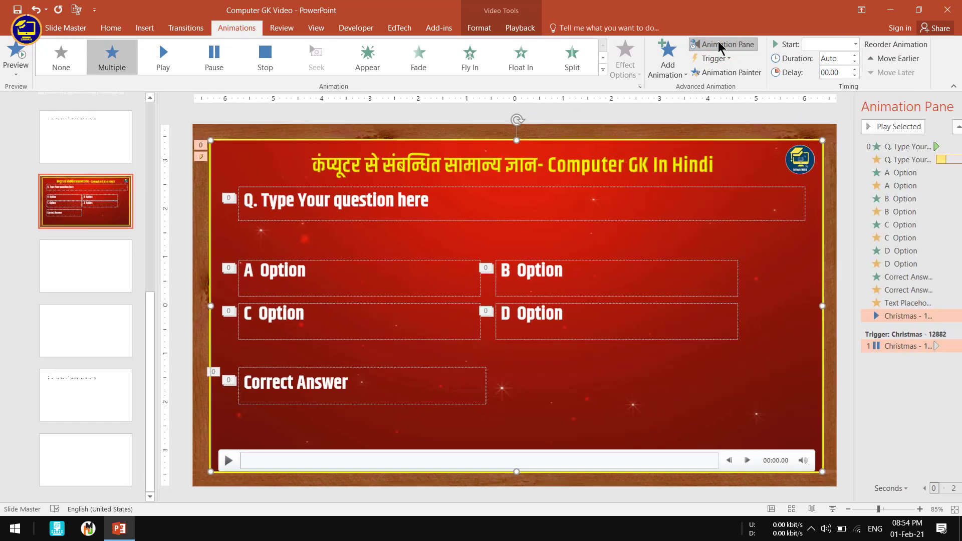
click(867, 419)
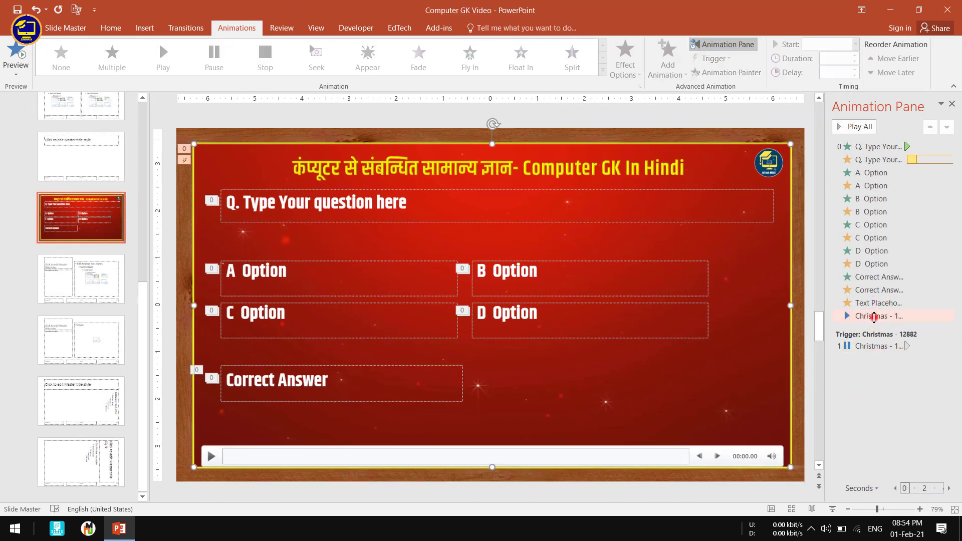
click(856, 316)
ctrl+click(854, 345)
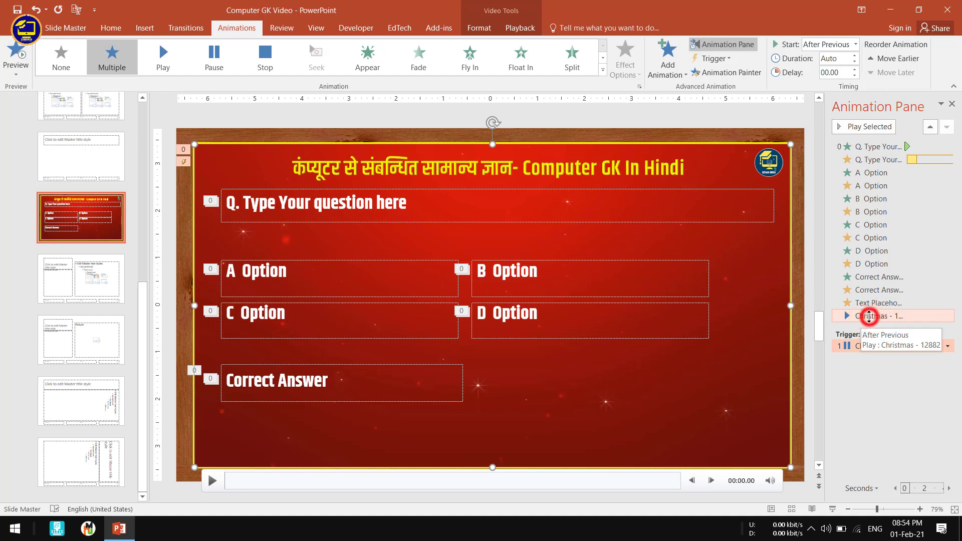
click(864, 316)
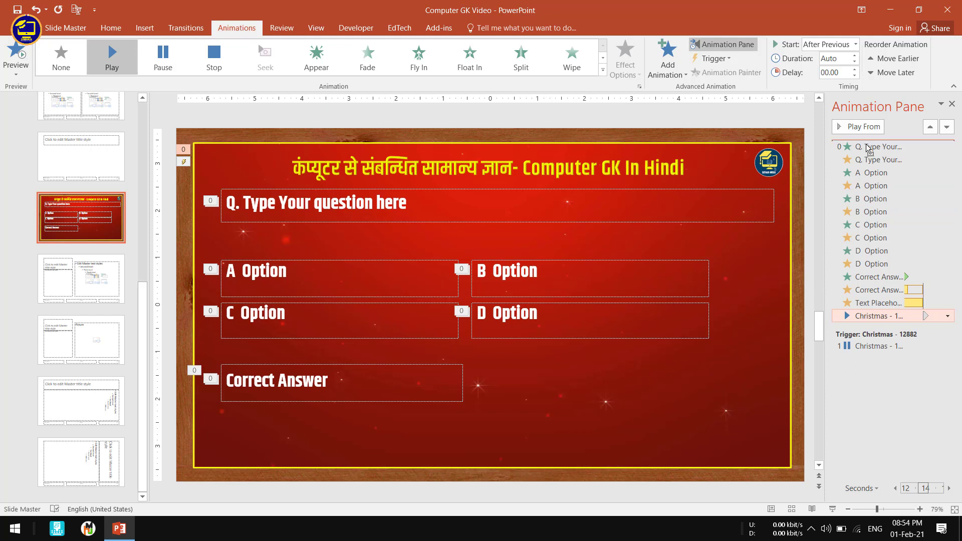
drag(868, 148, 869, 146)
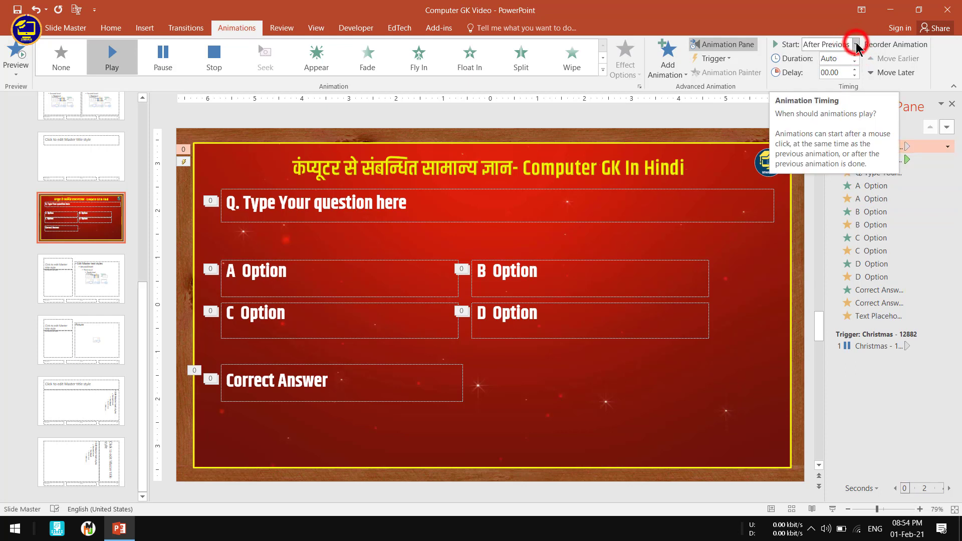
click(855, 44)
click(832, 70)
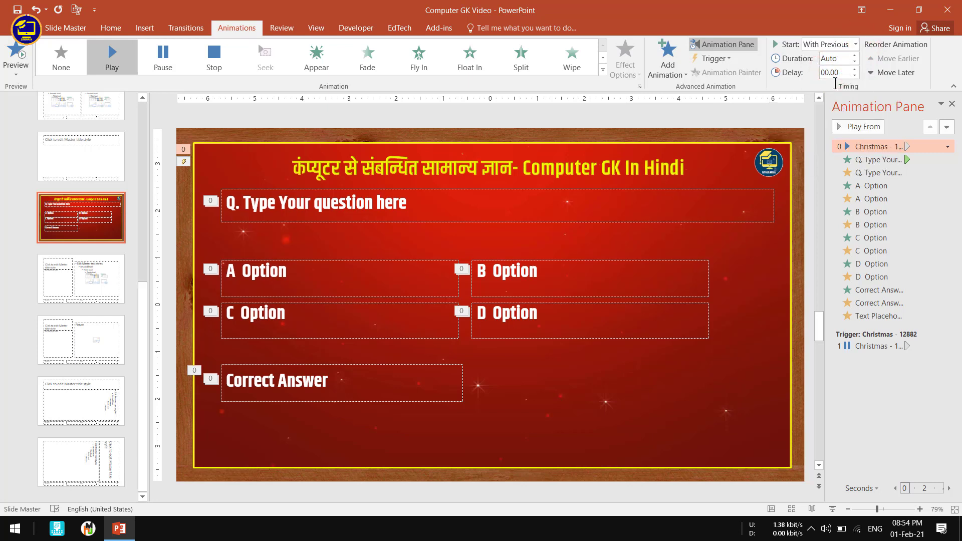
Change the video's triggered Pause animation to Appear
click(875, 345)
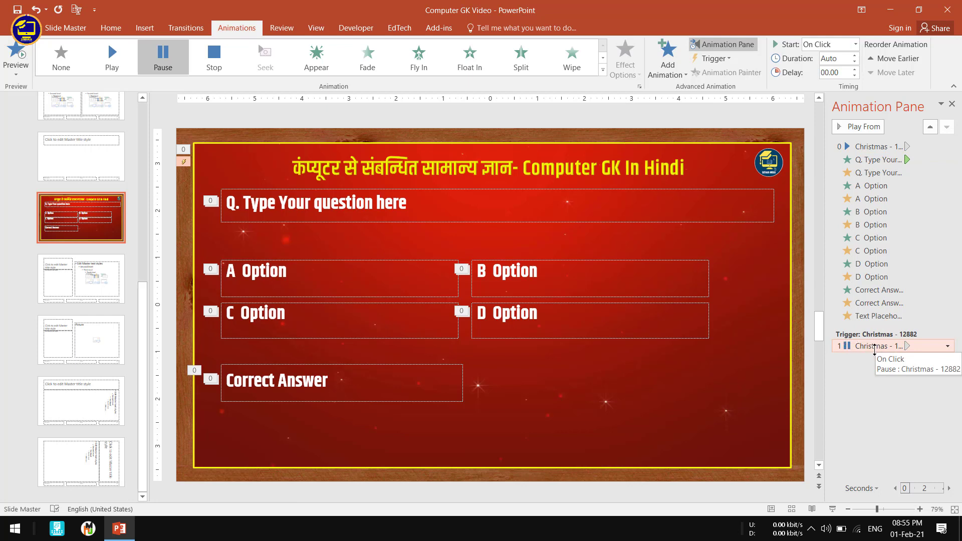
click(874, 345)
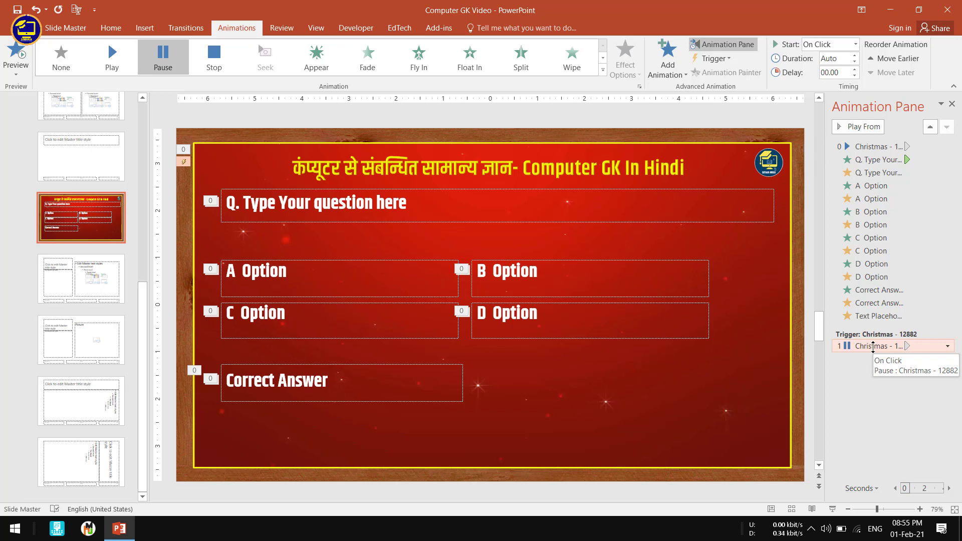
click(316, 55)
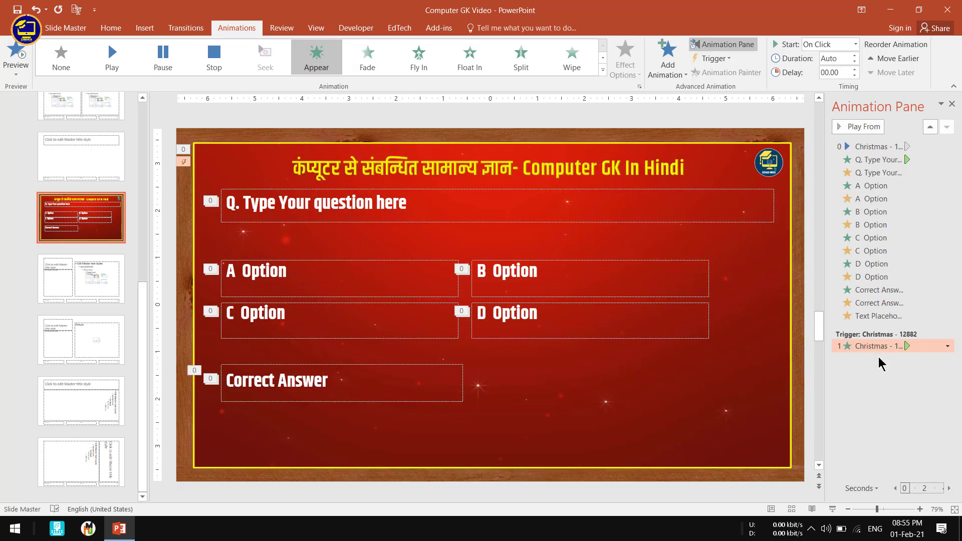
Set the trigger animation to With Previous and the question's Appear animation to On Click
click(855, 44)
click(843, 72)
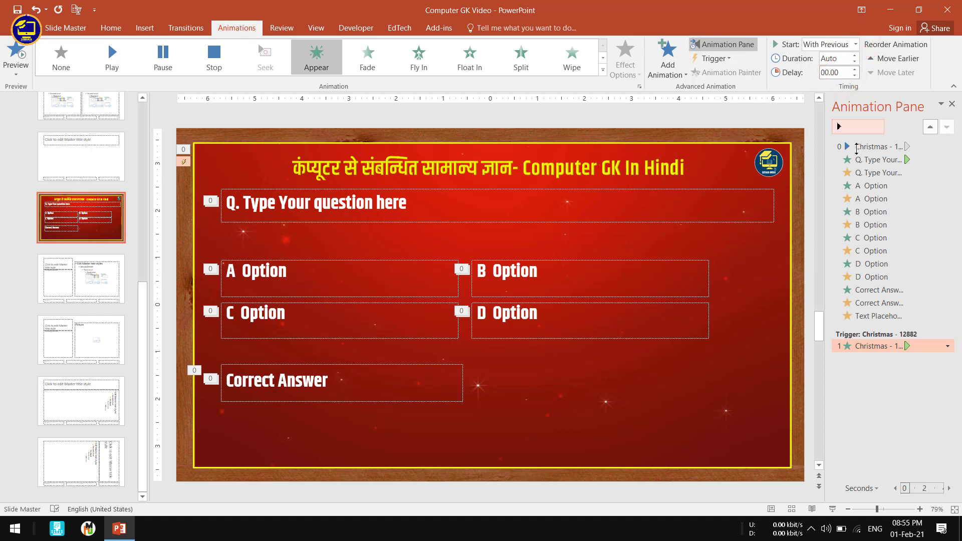
click(872, 158)
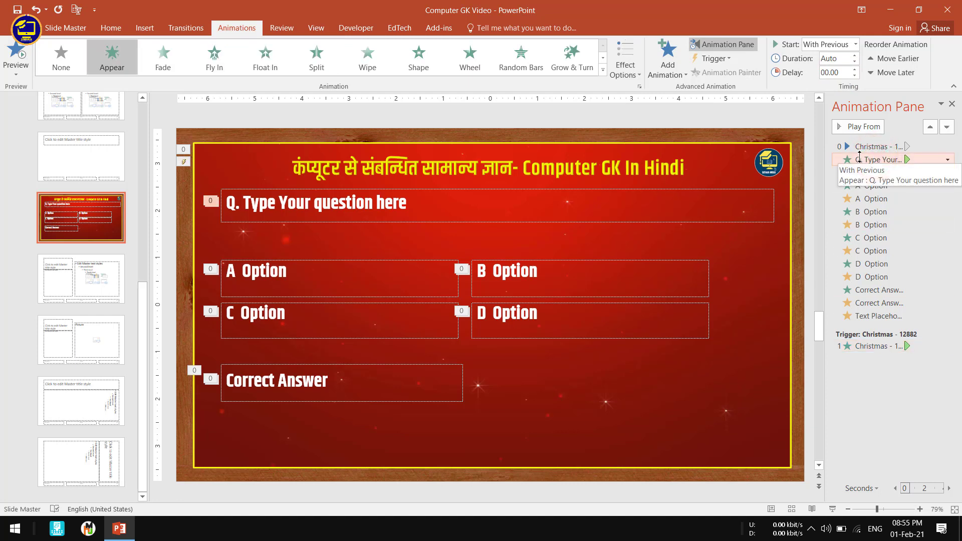
click(650, 189)
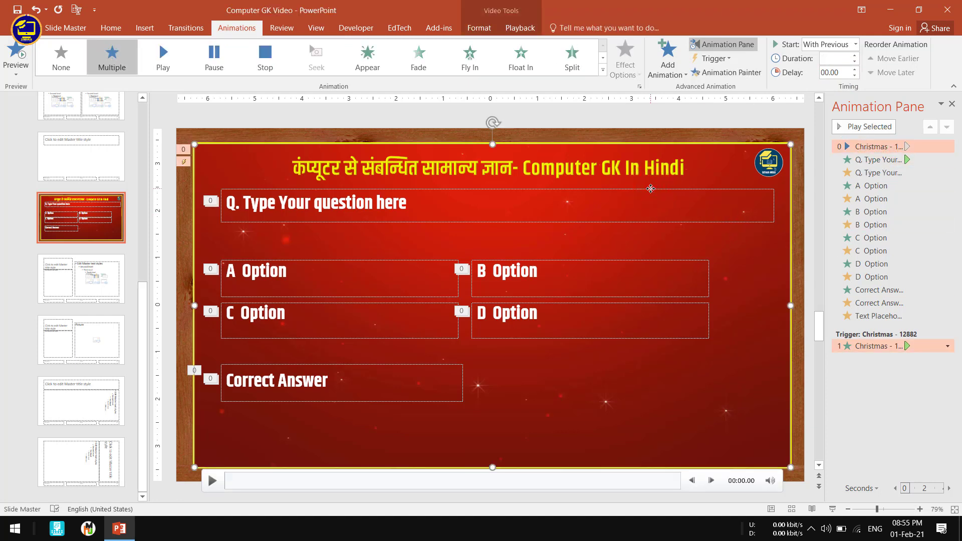
click(533, 196)
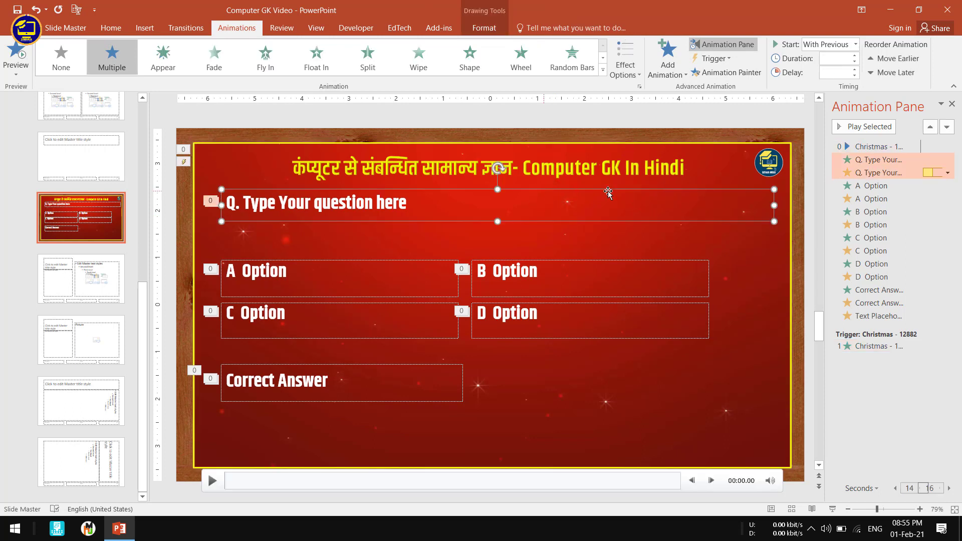
click(890, 160)
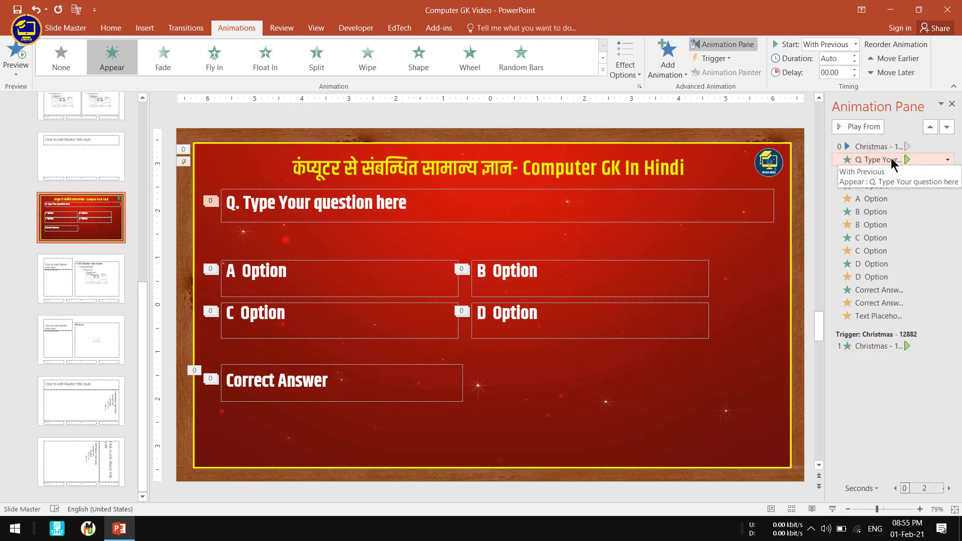
click(856, 46)
click(855, 46)
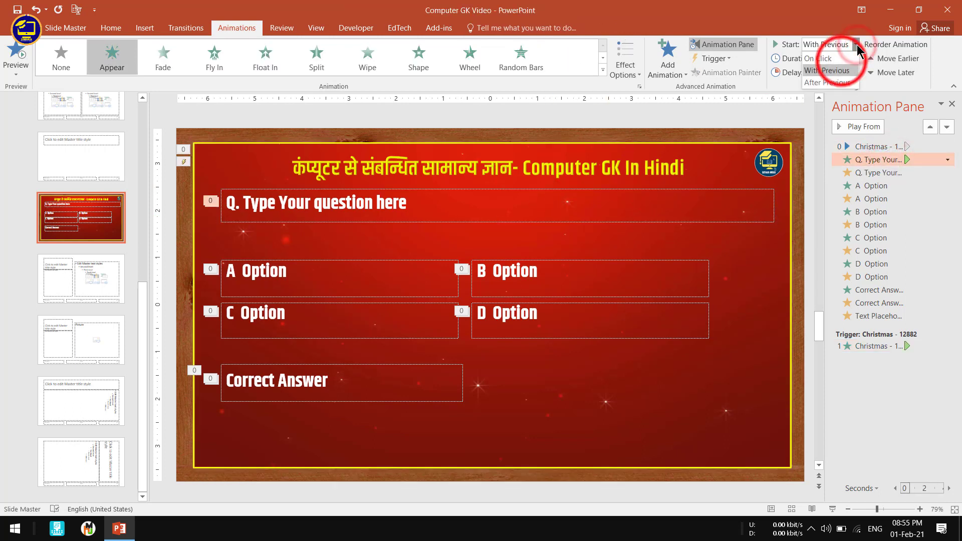
click(841, 60)
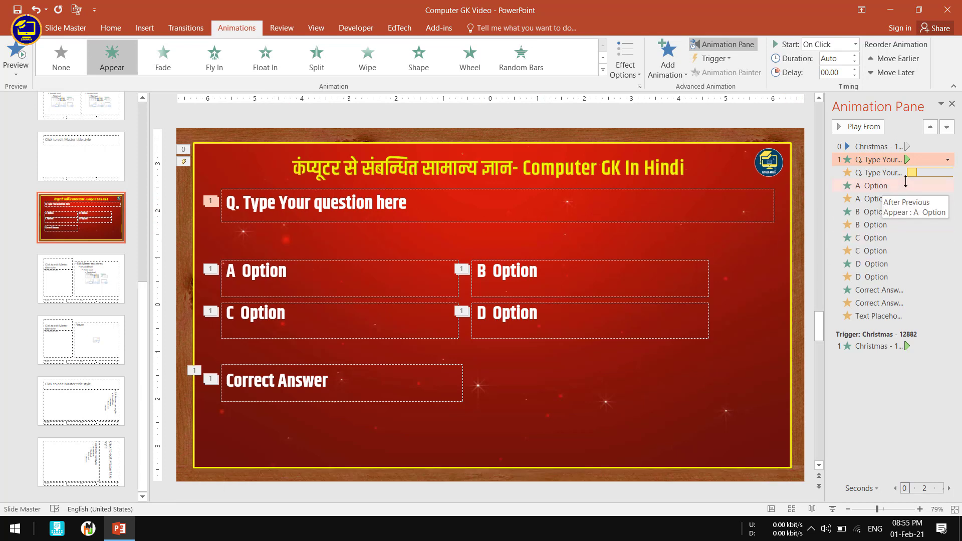
Set the Correct Answer box's Appear animation to start On Click as the second step
click(368, 371)
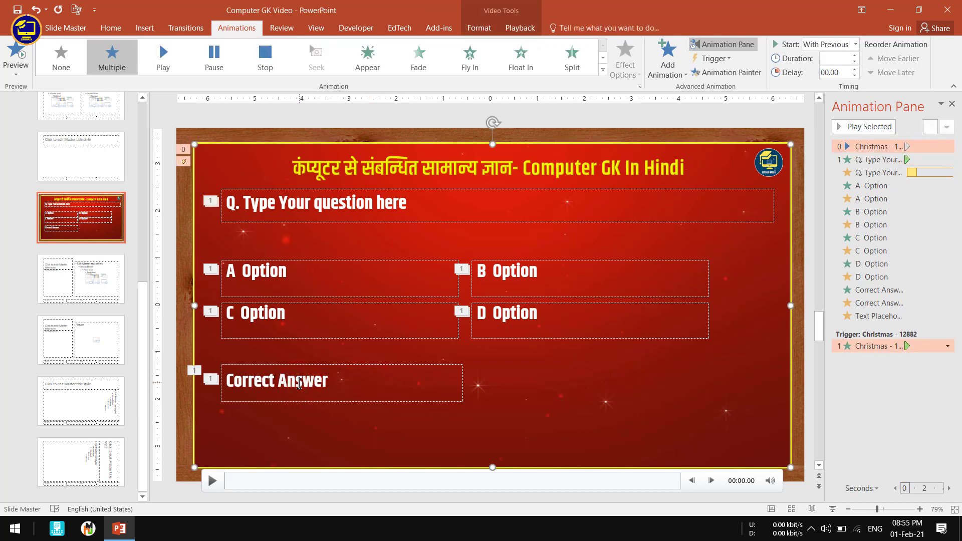
click(299, 382)
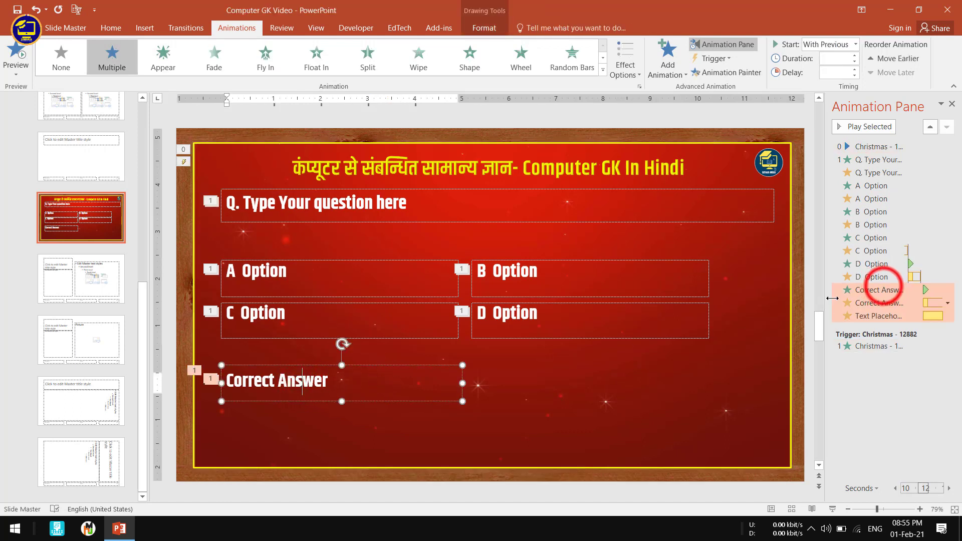
click(879, 288)
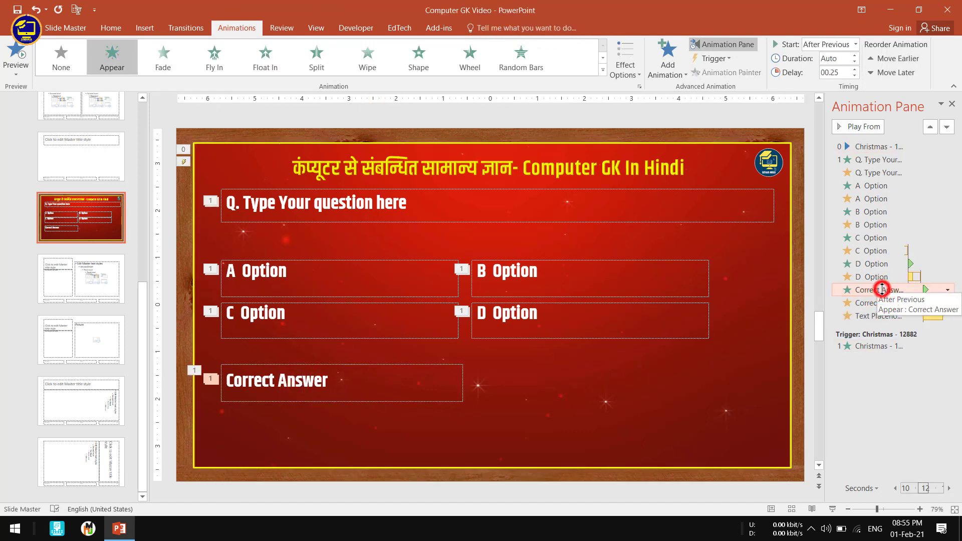
click(856, 45)
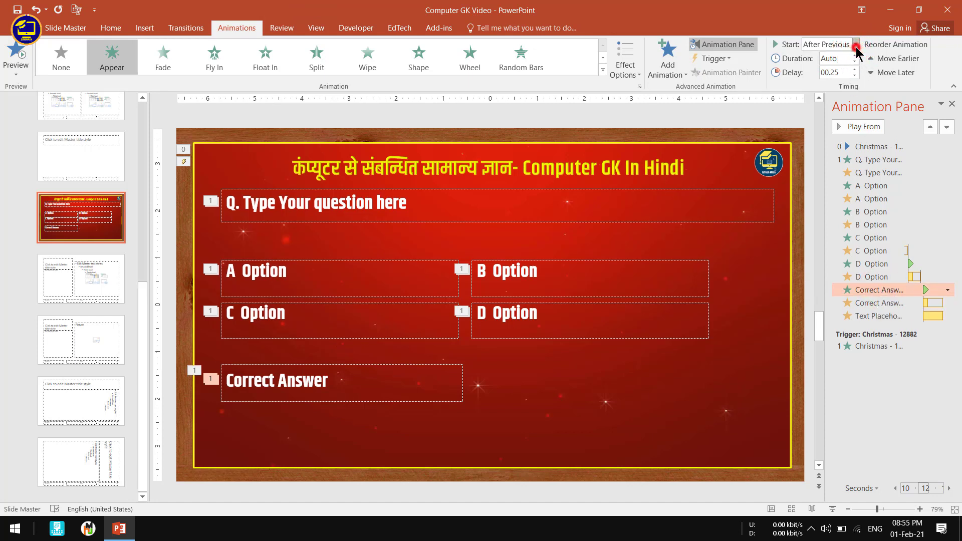
click(856, 44)
click(823, 59)
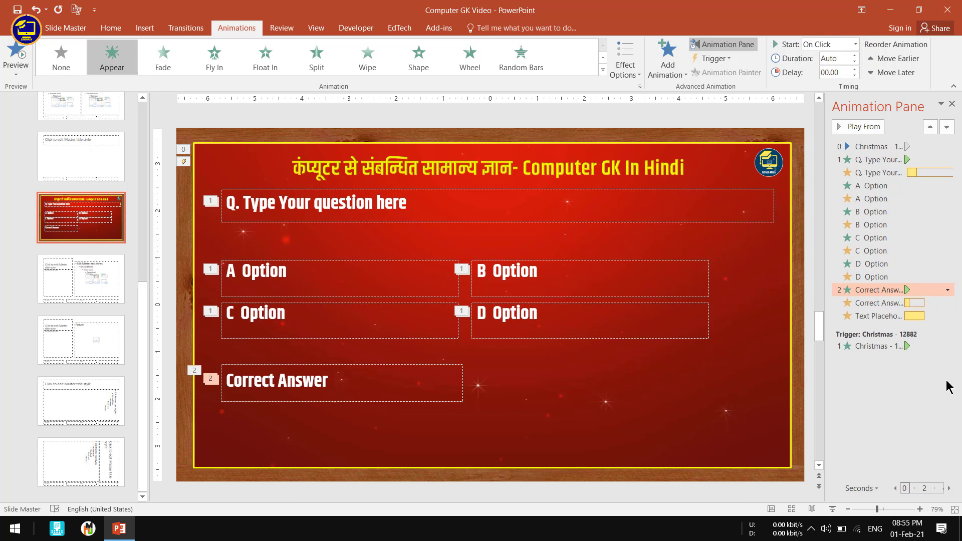
click(317, 29)
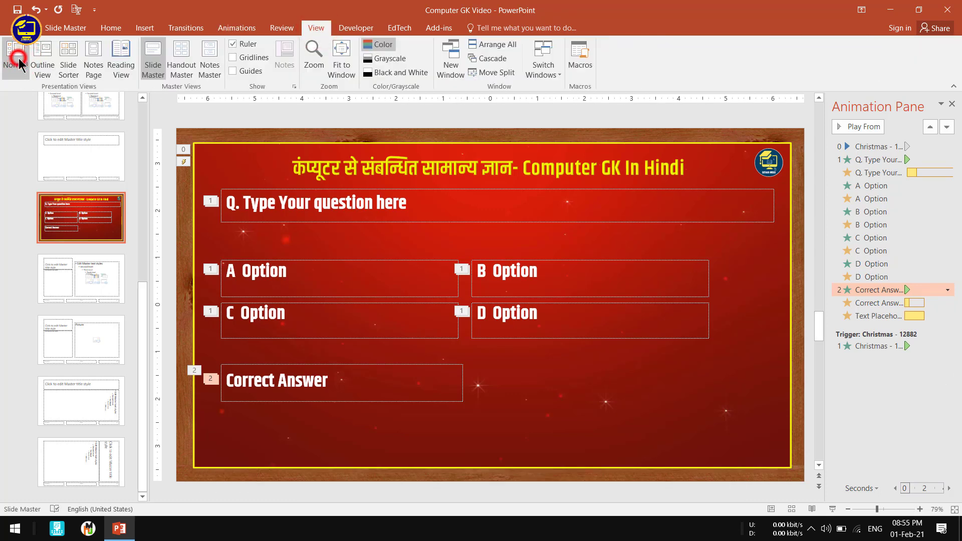
Close Slide Master via Normal view and check the quiz slides' red video backdrop
click(16, 61)
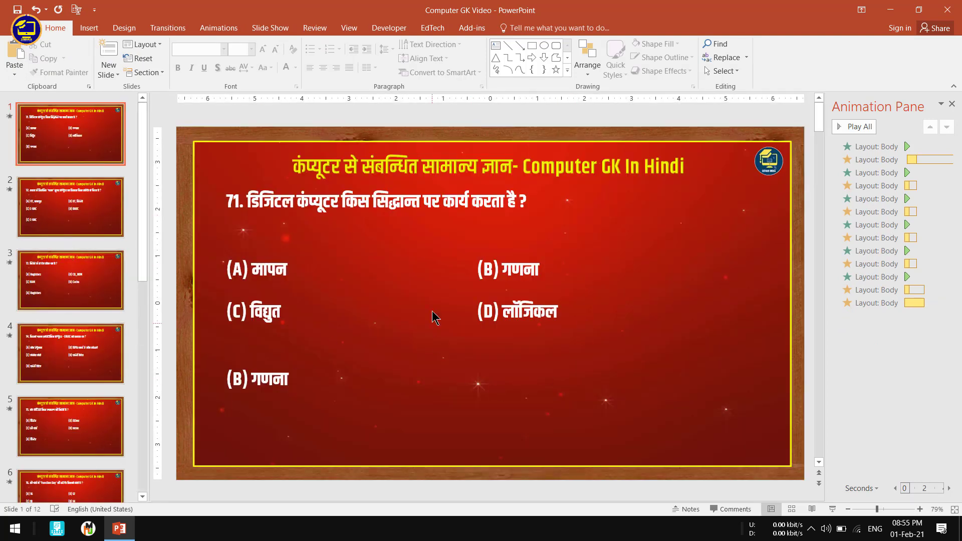
scroll(70, 350, down, 3)
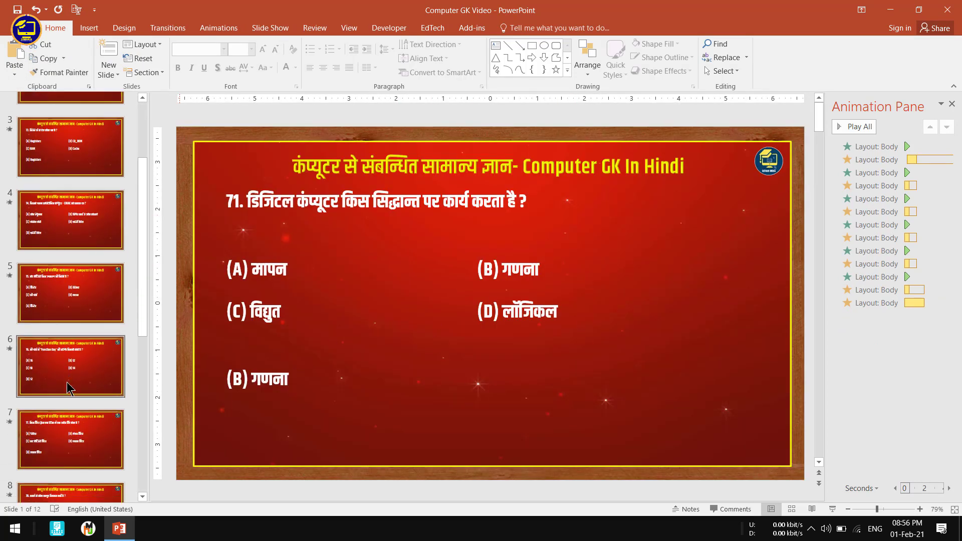
scroll(67, 381, up, 3)
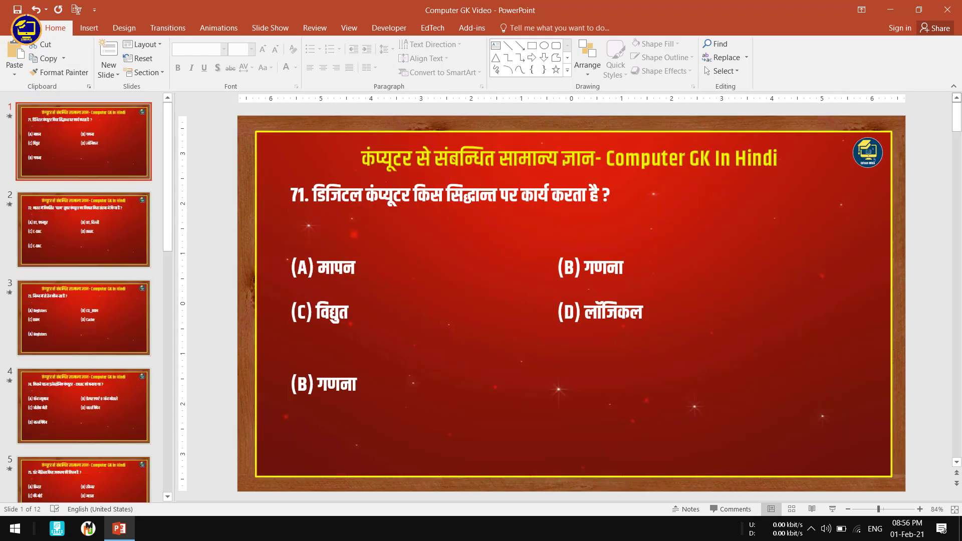
click(269, 28)
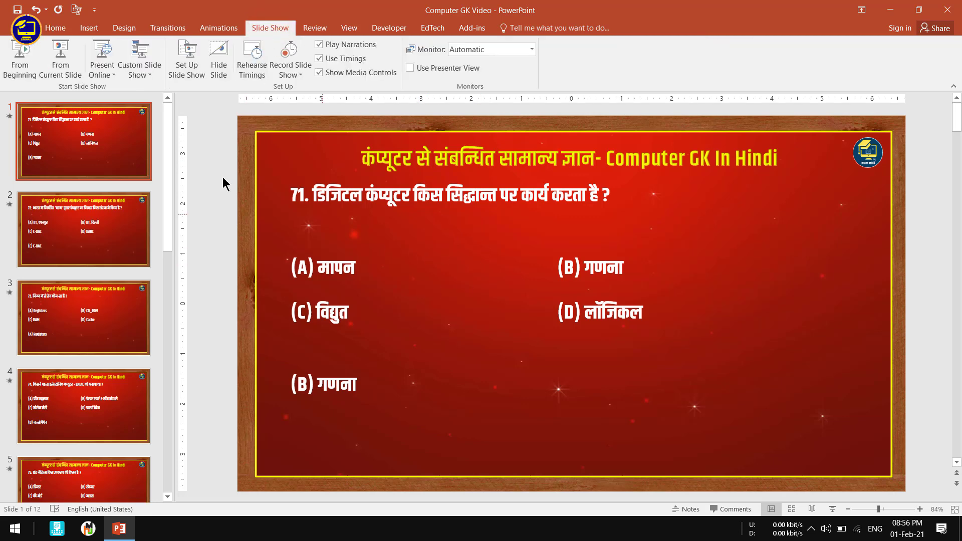
Run the quiz slide show from the beginning, then exit with Esc on slide 5
click(23, 64)
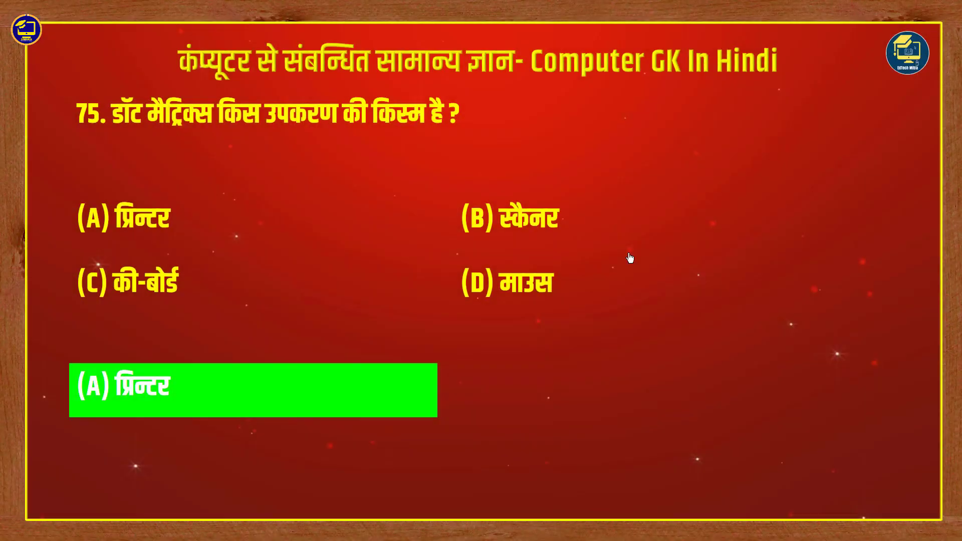
key(Escape)
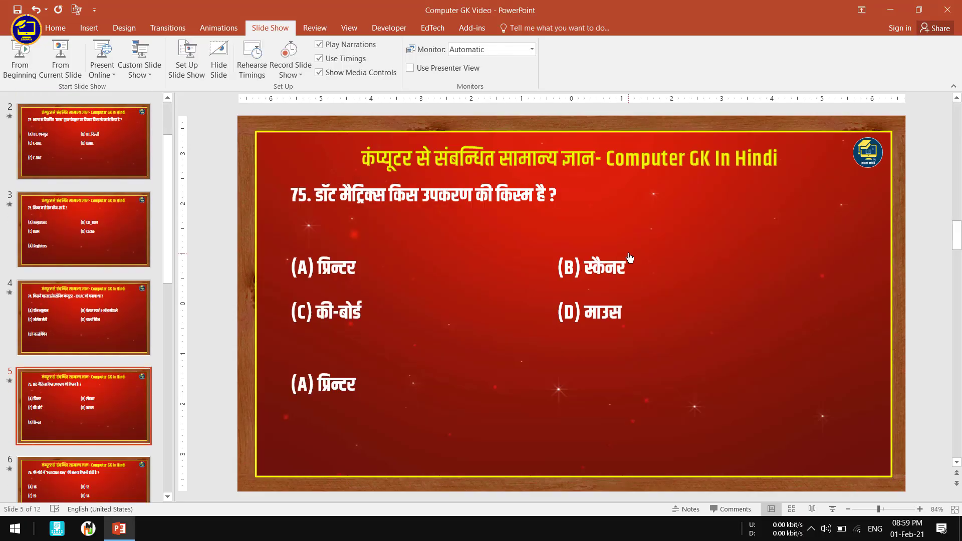